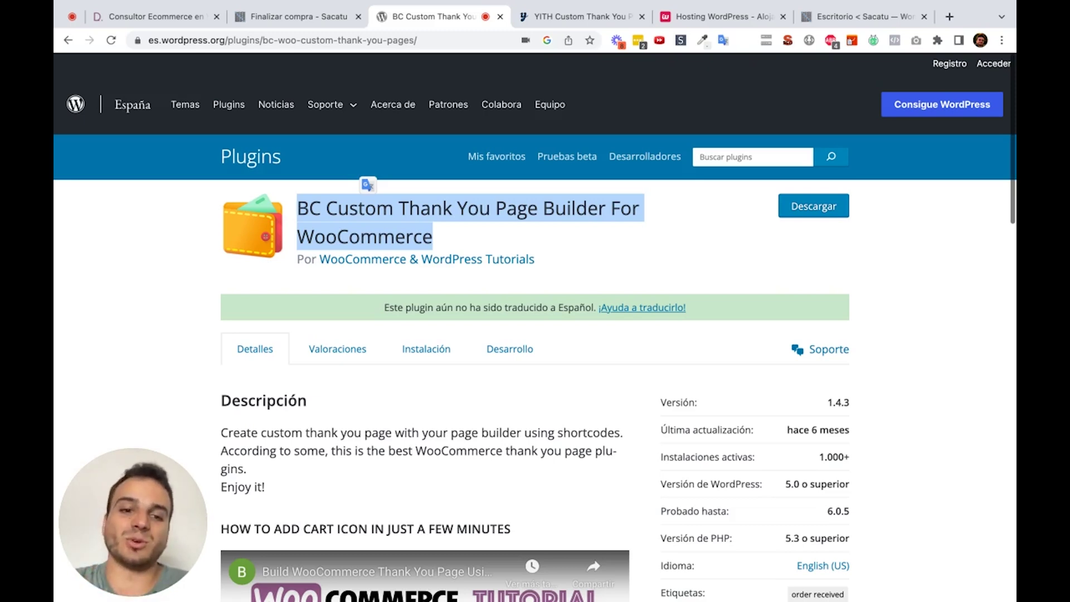
Review the description and ratings of the BC Custom Thank You Page Builder For WooCommerce plugin on WordPress.org
scroll(535, 368, down, 8)
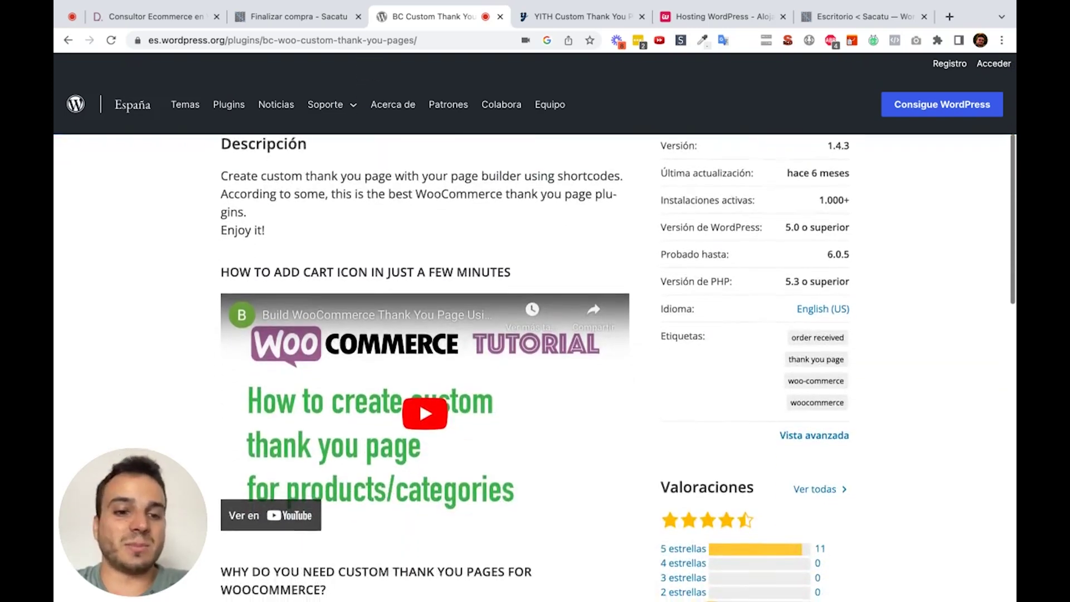
scroll(535, 368, down, 2)
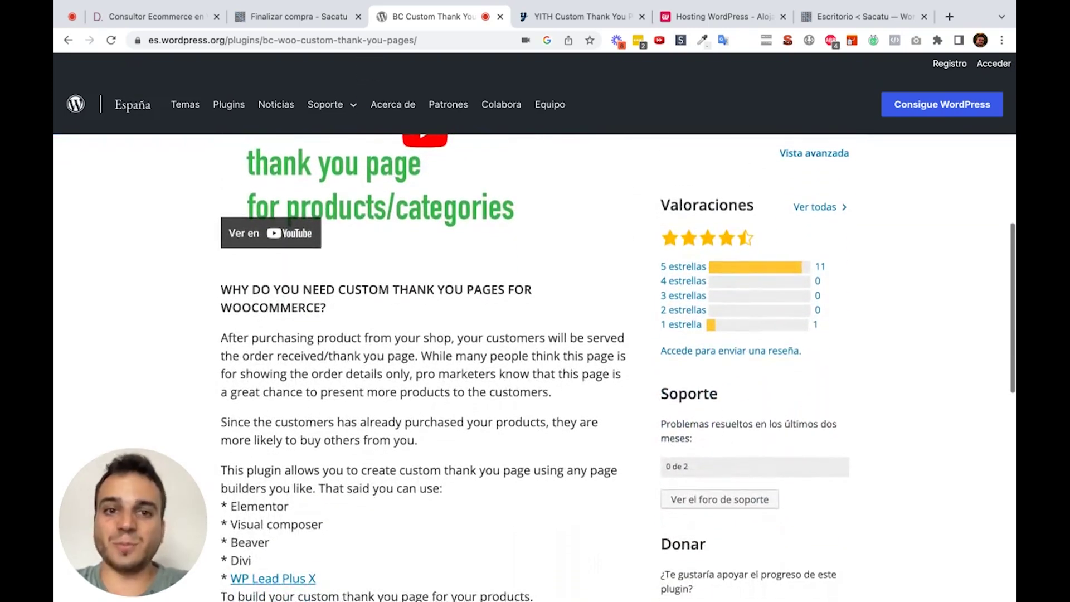
scroll(535, 368, up, 10)
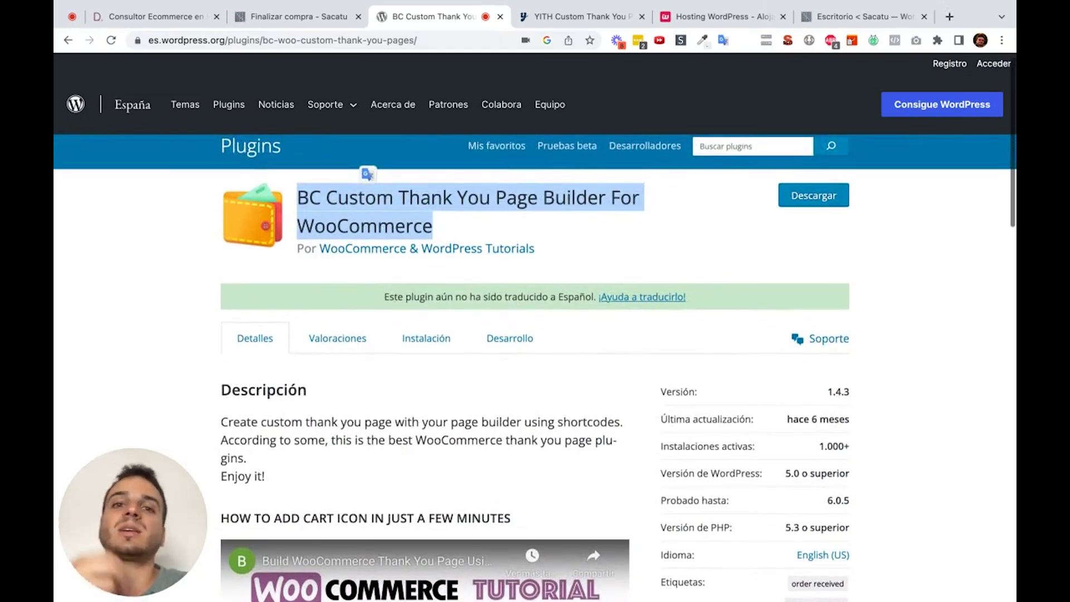
Examine the YITH Custom Thank You Page for WooCommerce product page, including its overview and its features on page rules and order details
click(577, 16)
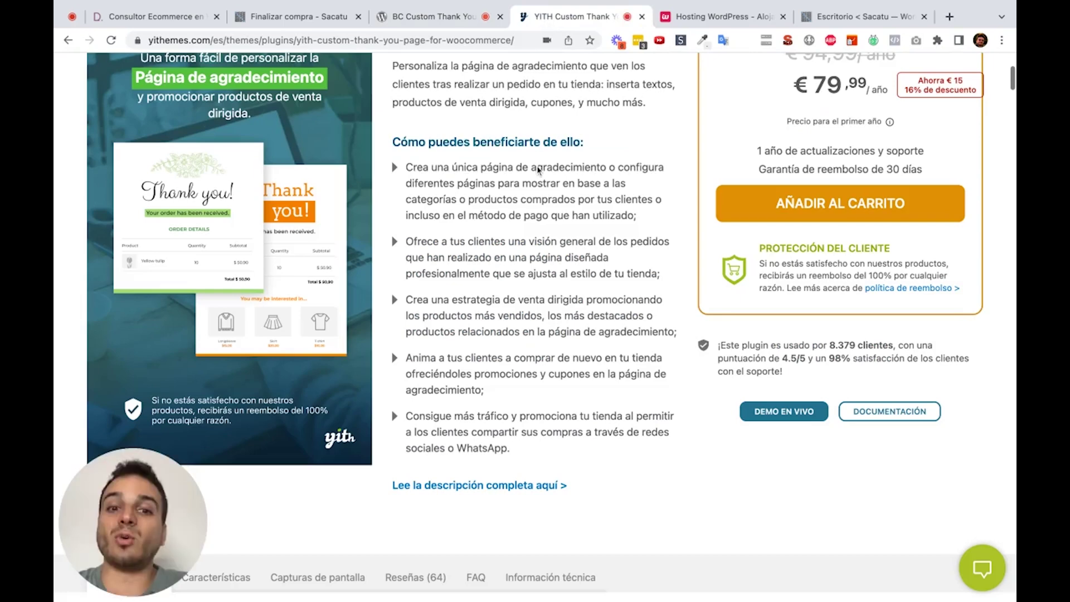
scroll(539, 170, up, 3)
scroll(538, 170, down, 6)
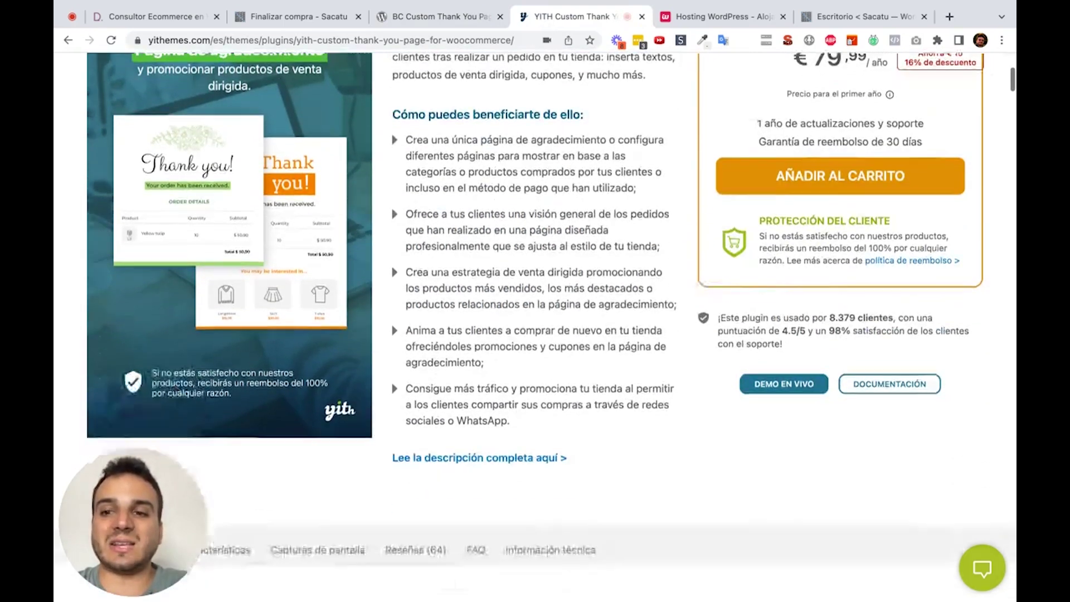
scroll(220, 179, down, 4)
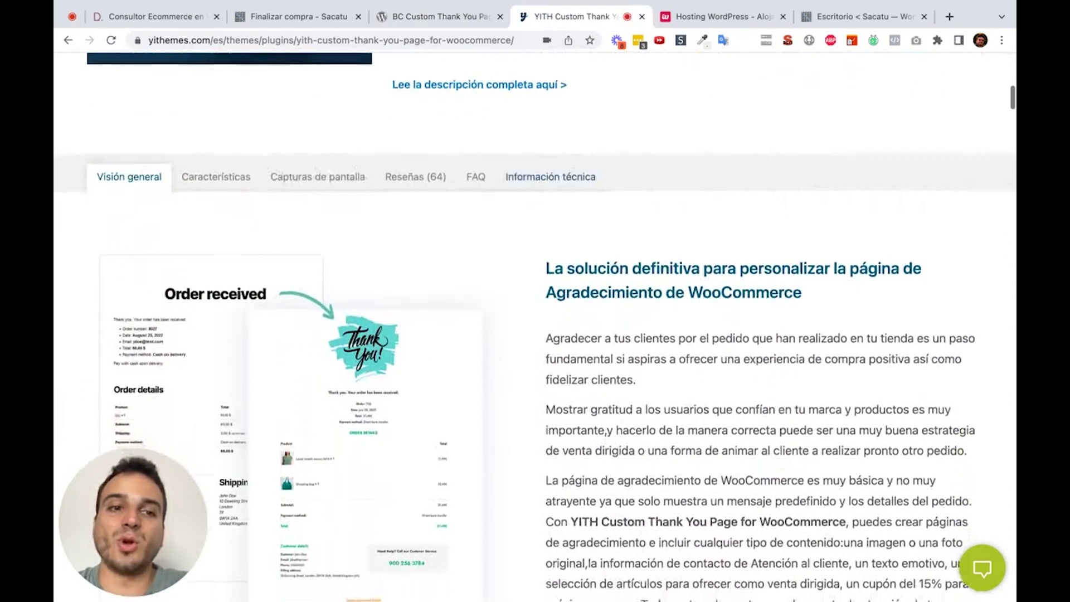
click(220, 177)
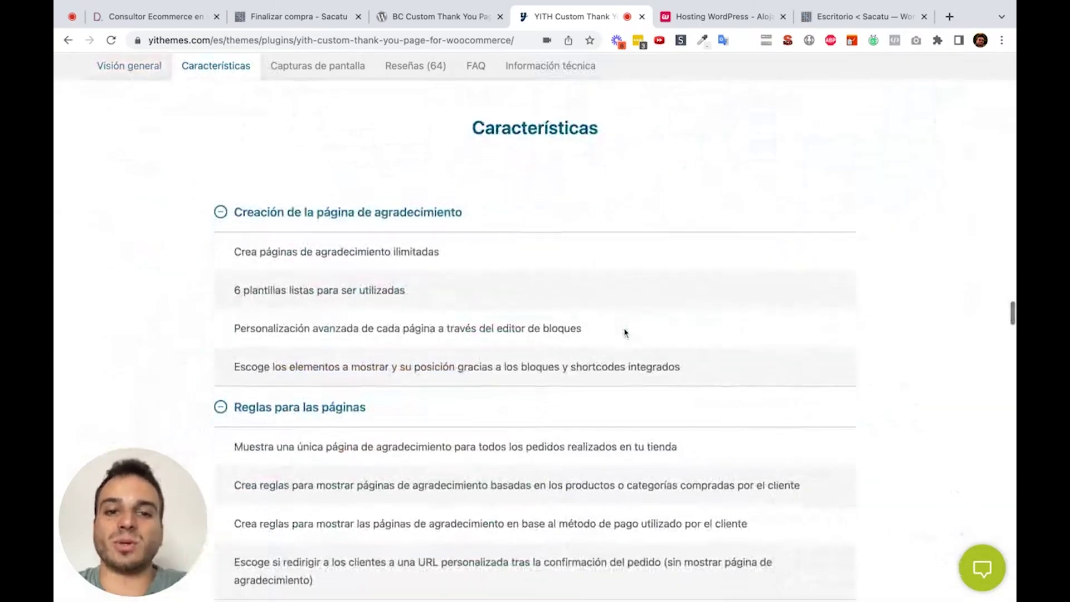
scroll(625, 333, down, 2)
scroll(625, 333, down, 4)
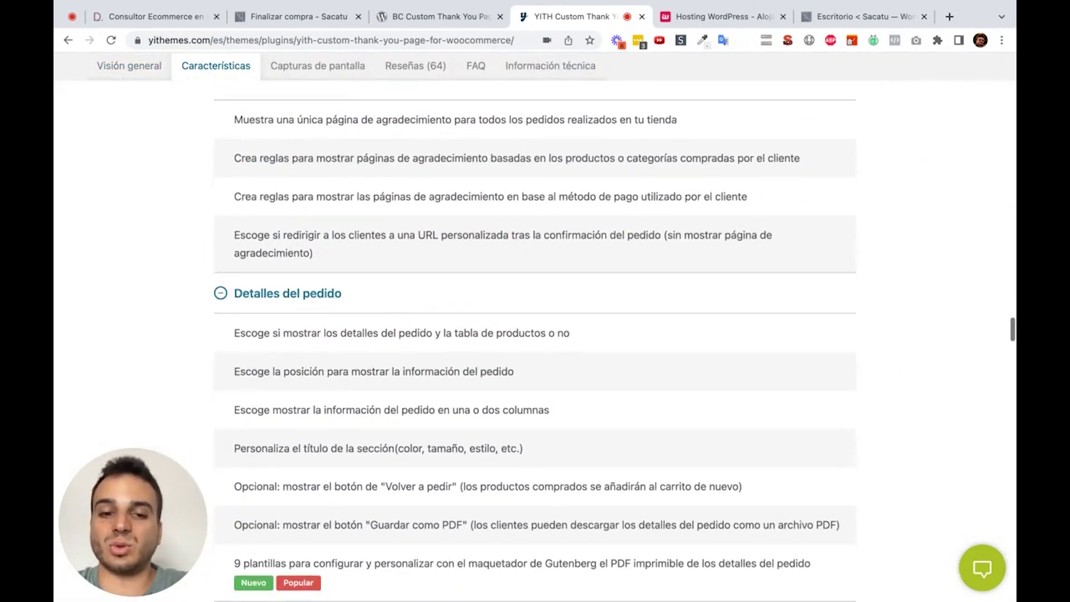
scroll(536, 343, down, 2)
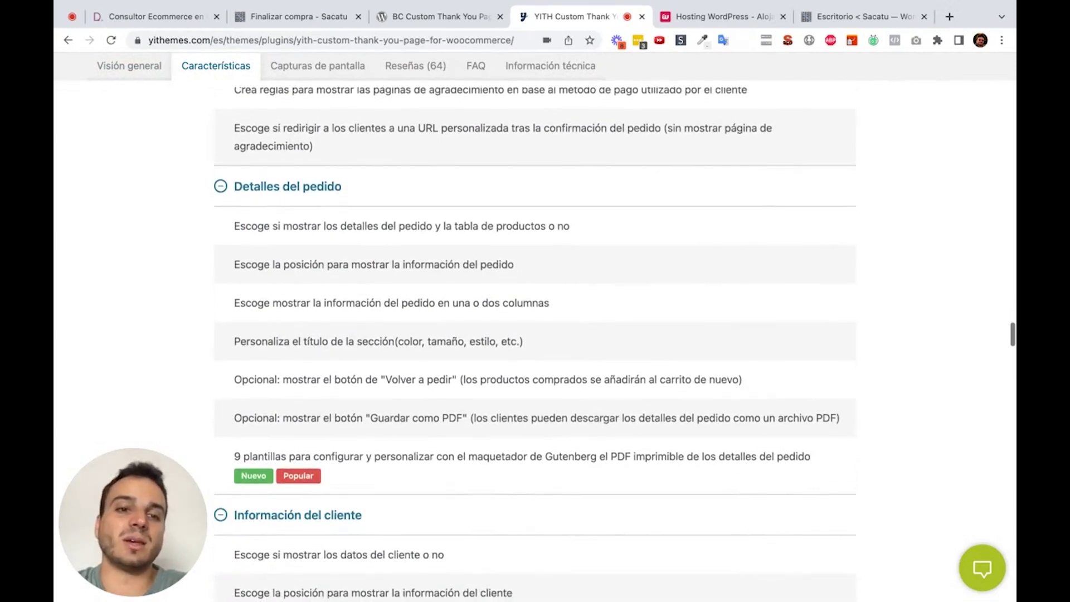
scroll(535, 343, down, 3)
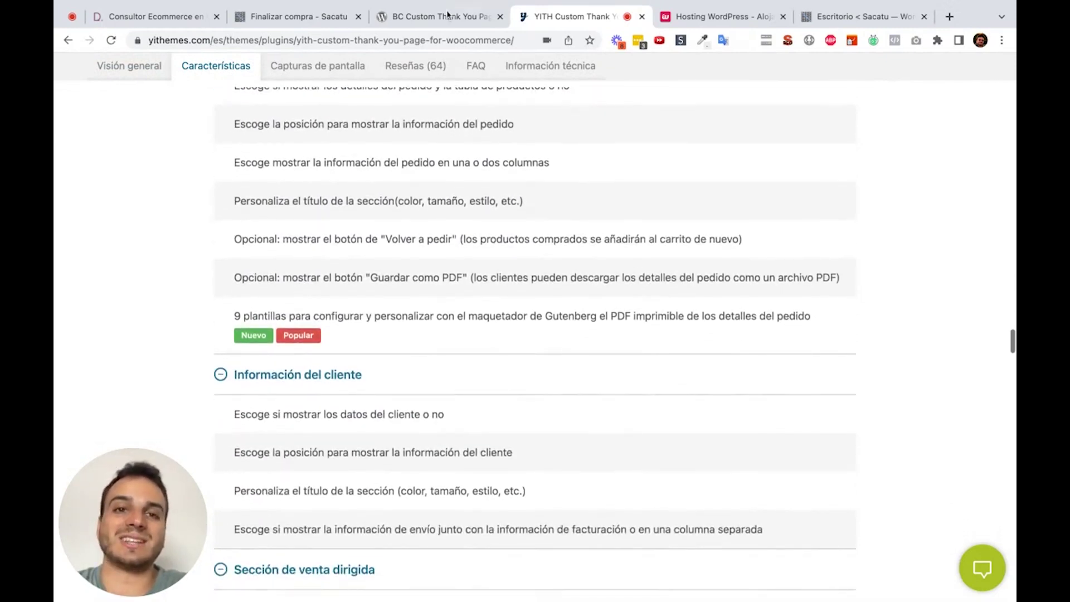
Compare the BC and YITH plugin pages again and review the store's default order-received page
click(446, 17)
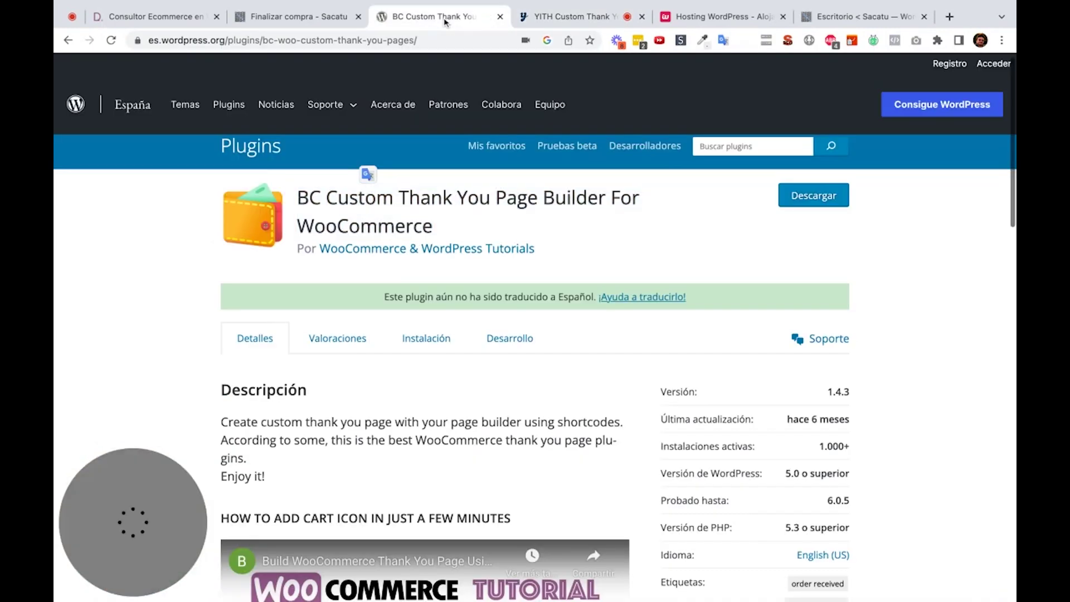
click(556, 18)
click(458, 19)
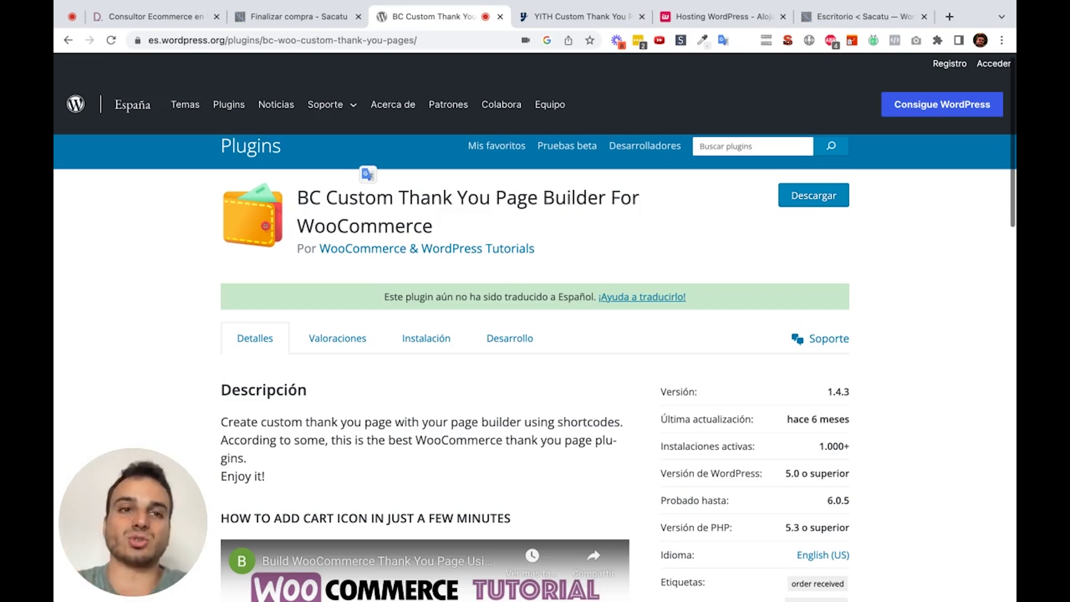
click(293, 17)
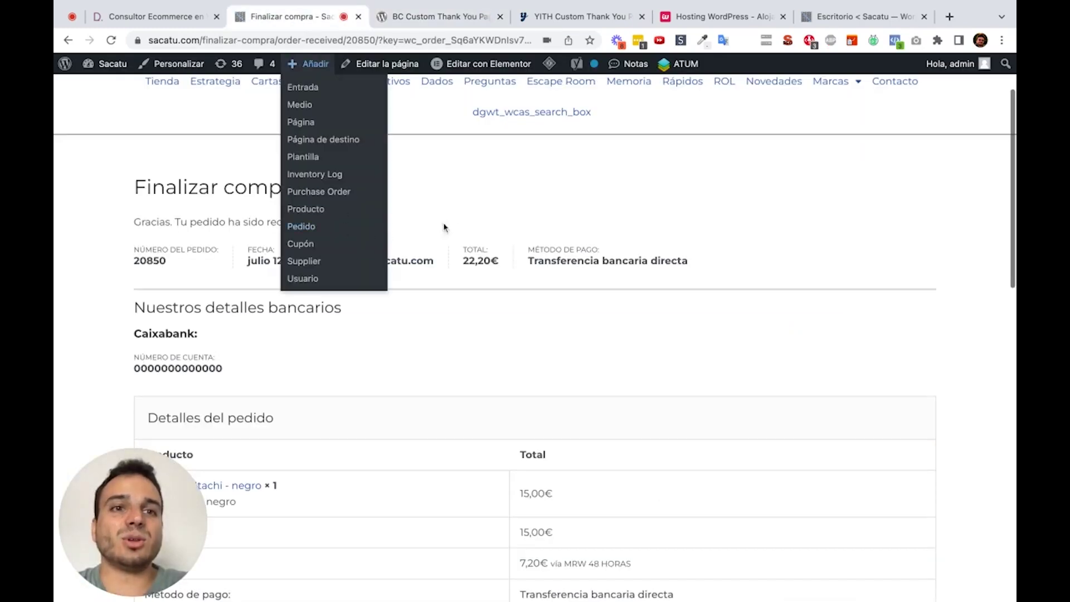
scroll(450, 239, down, 1)
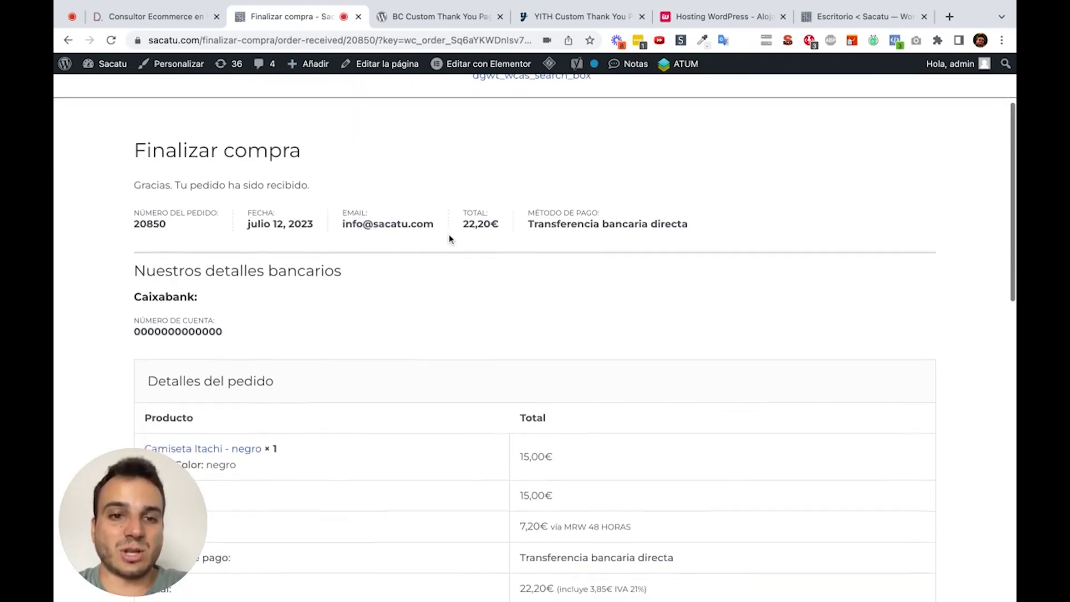
Copy the BC Custom Thank You Page Builder For WooCommerce name and open the page for adding new plugins in the Sacatu admin
click(459, 21)
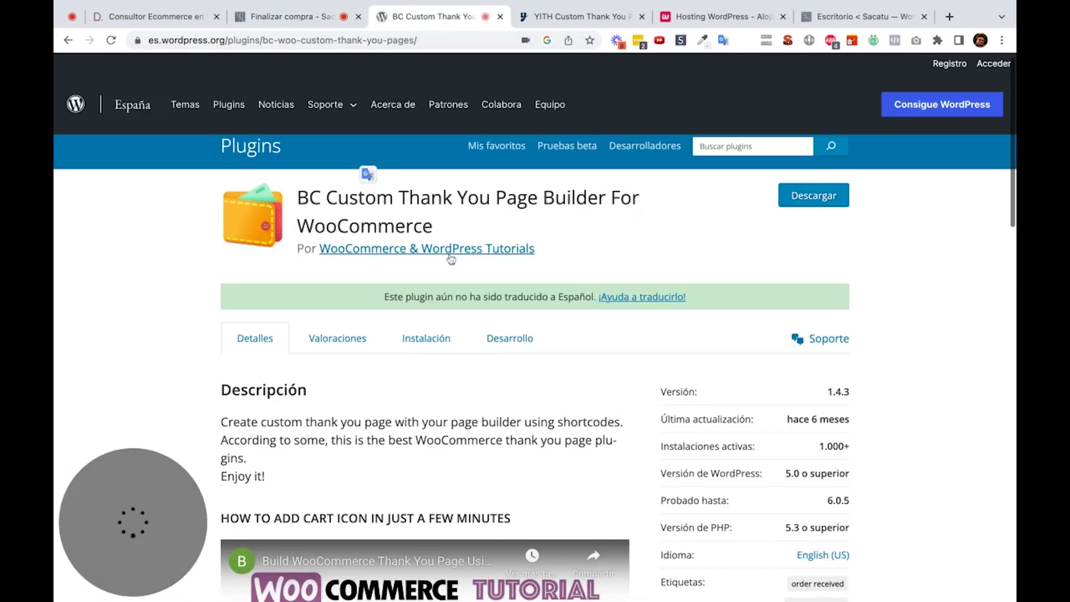
triple_click(446, 190)
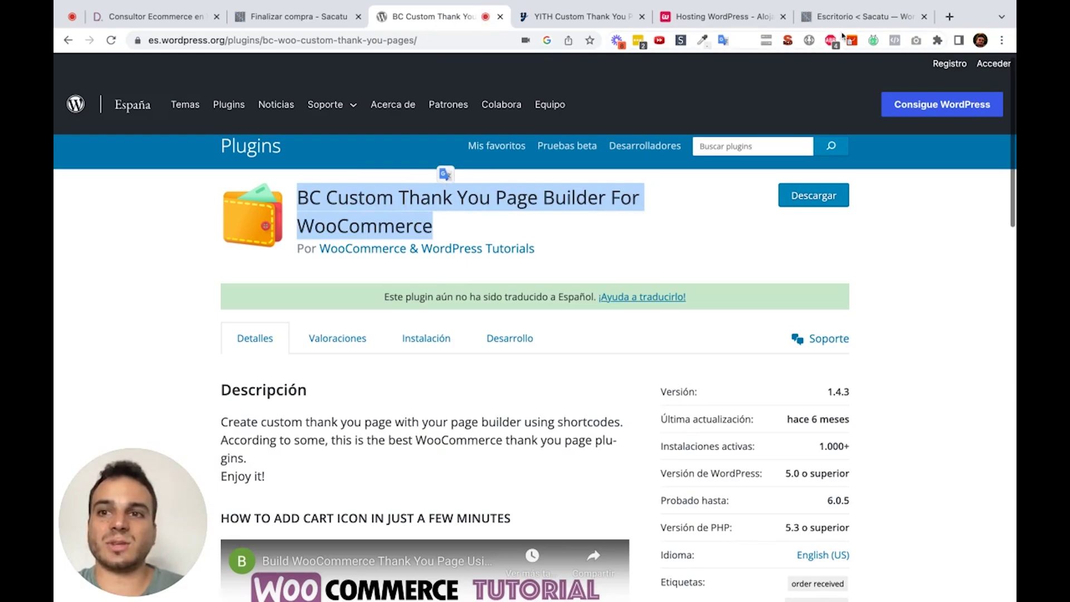
click(845, 24)
scroll(223, 334, down, 7)
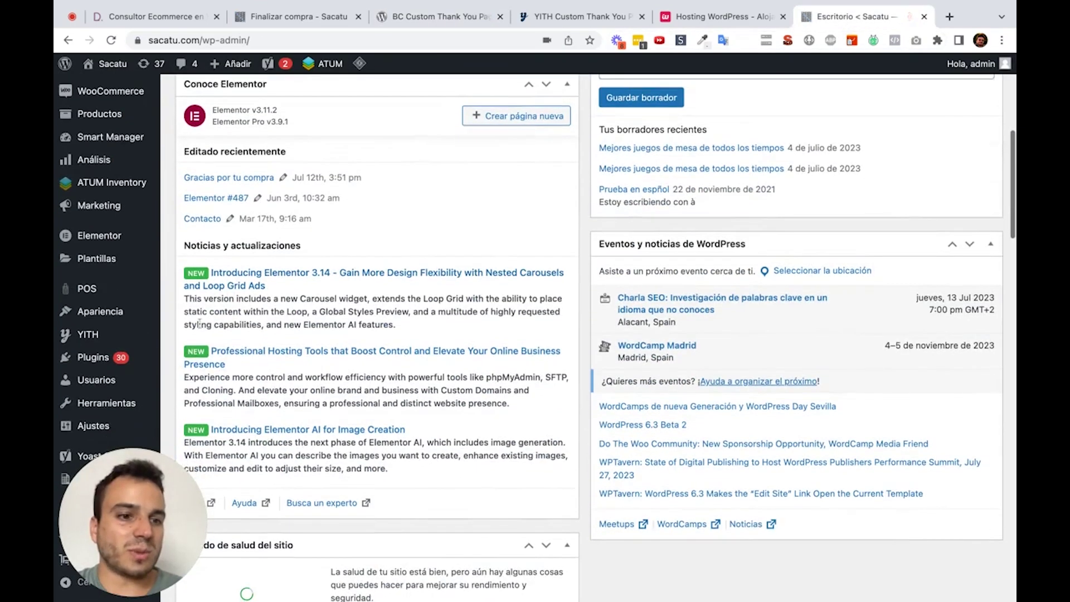
mouse_move(144, 361)
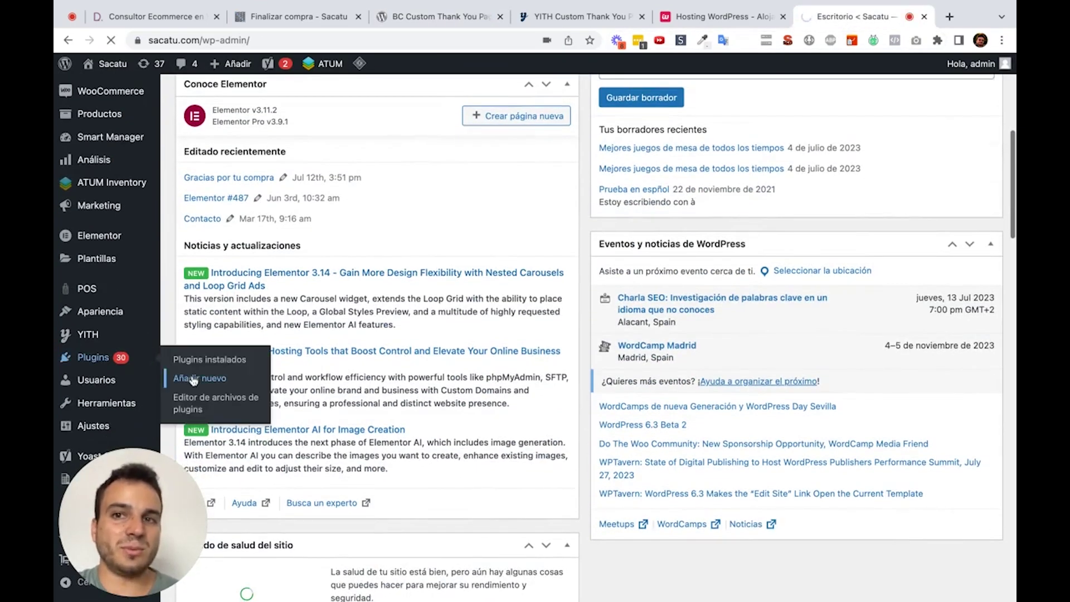
click(178, 378)
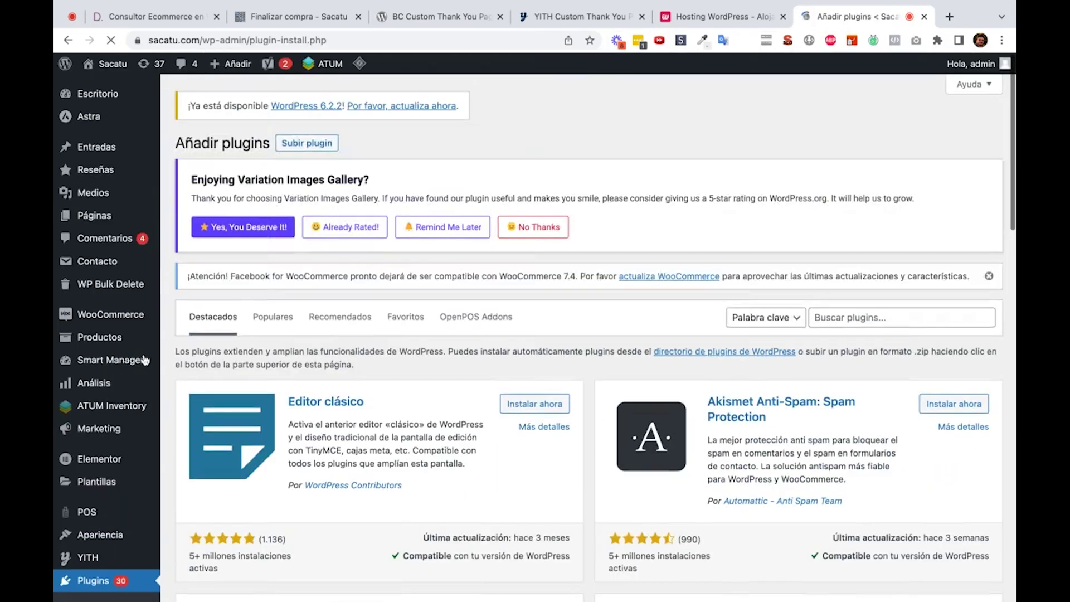
Search the installable plugins for "BC Custom Thank You Page Builder For WooCommerce"
click(873, 317)
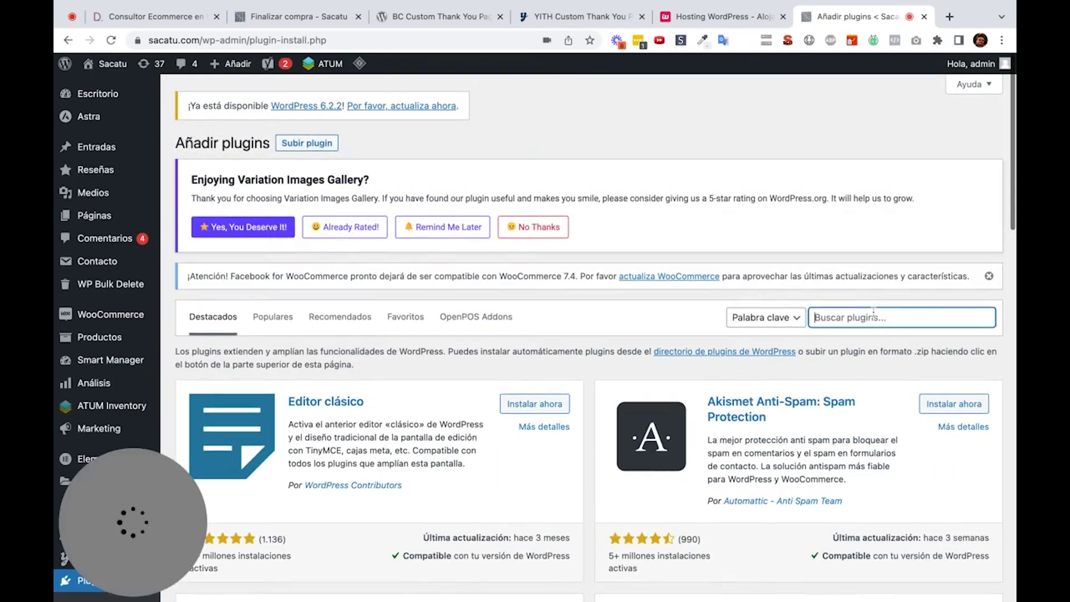
text(Thank You Page Builder For WooCommerce)
scroll(873, 310, down, 1)
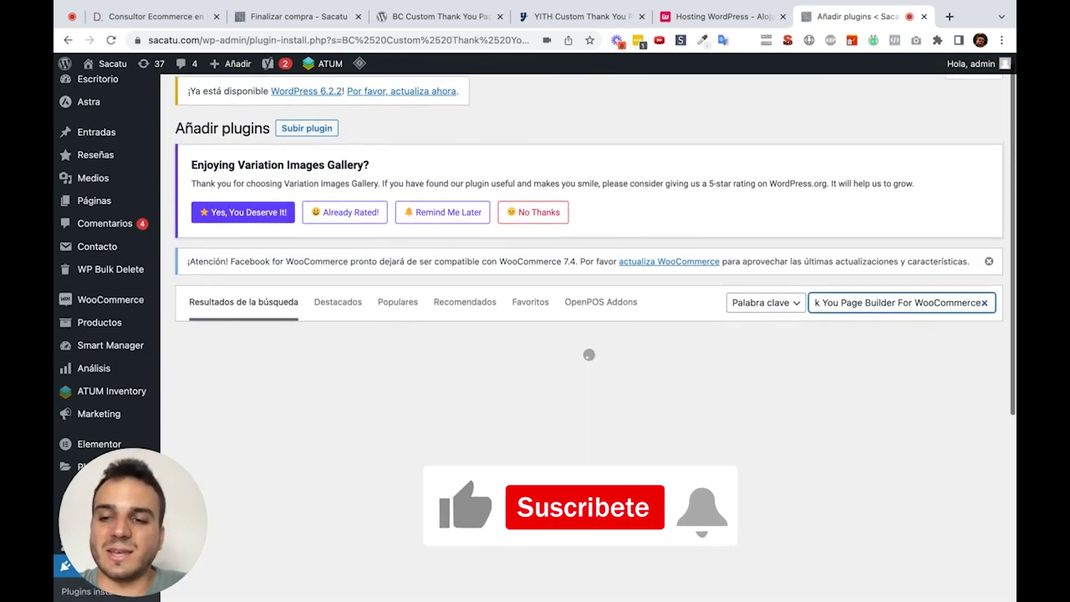
scroll(569, 241, down, 3)
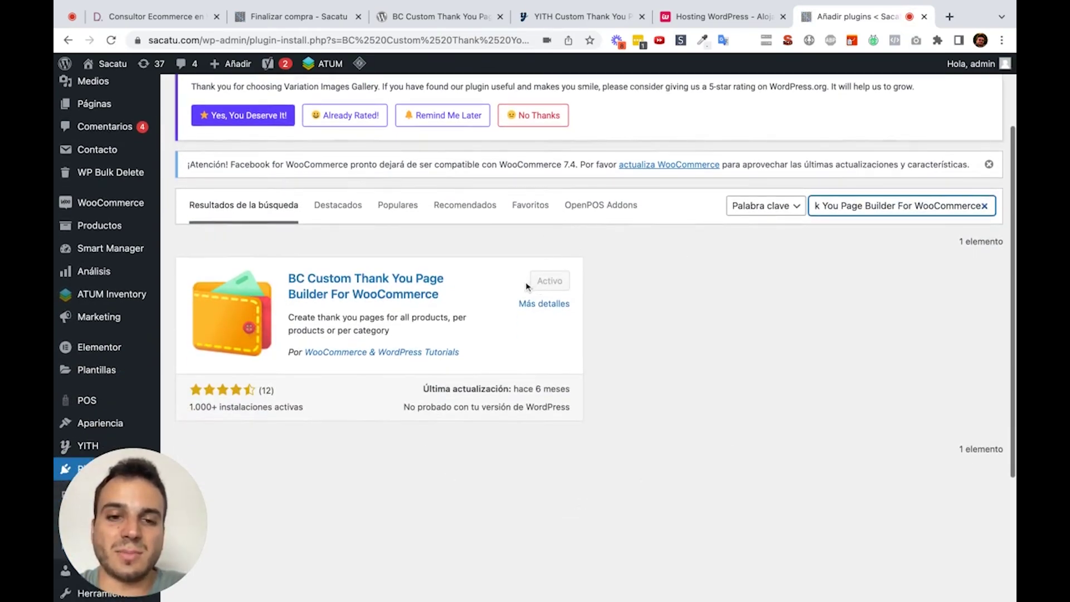
Open the Woo Custom Thank You Pages settings belonging to Binary Carpenter
drag(132, 506, 275, 507)
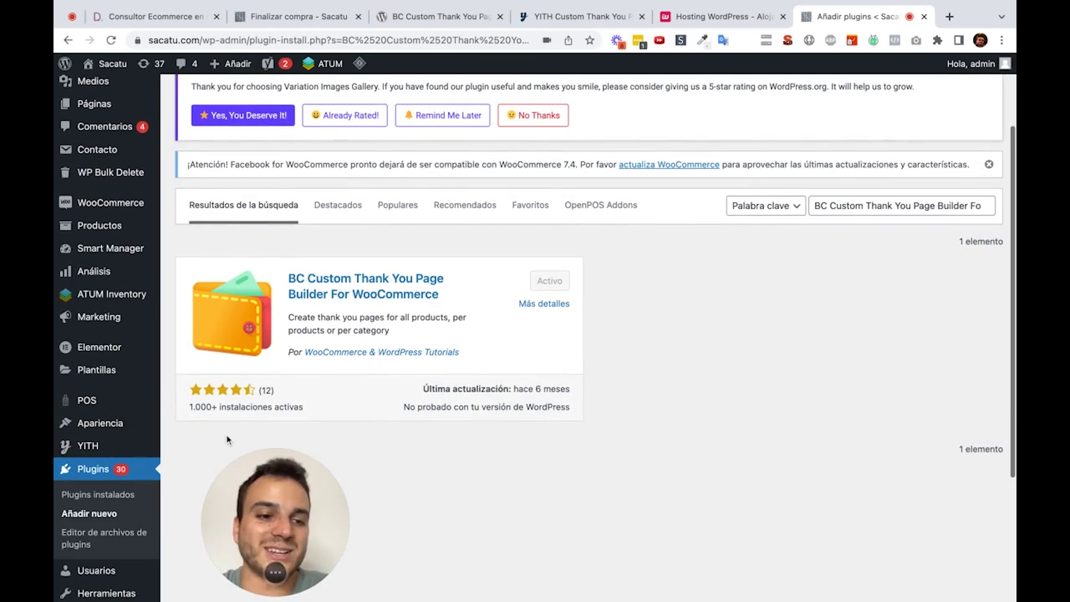
scroll(228, 440, down, 1)
scroll(231, 442, down, 2)
scroll(147, 499, up, 5)
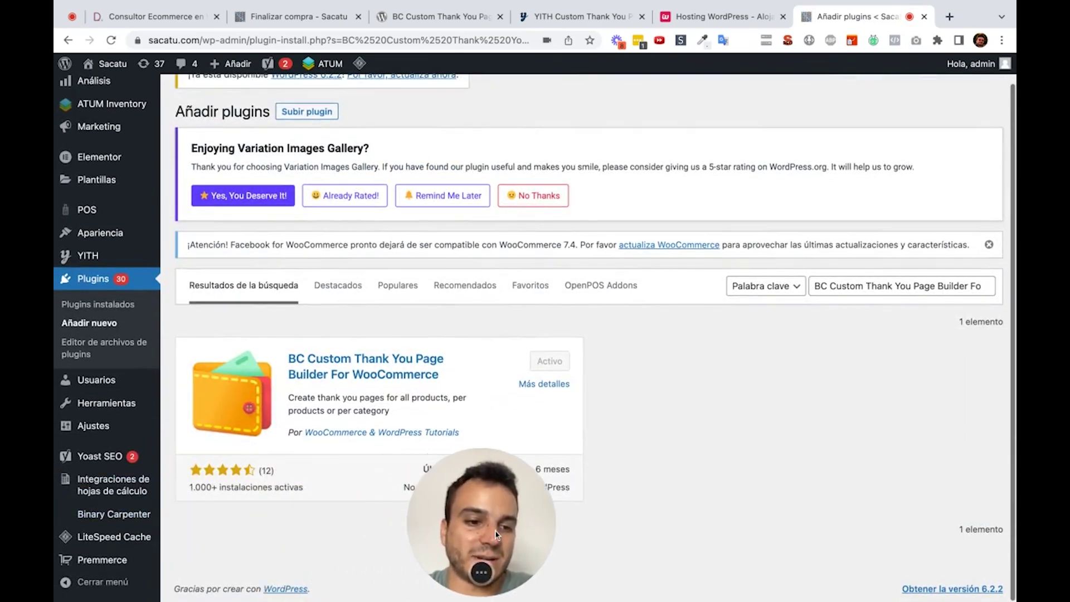
mouse_move(152, 517)
scroll(153, 515, up, 3)
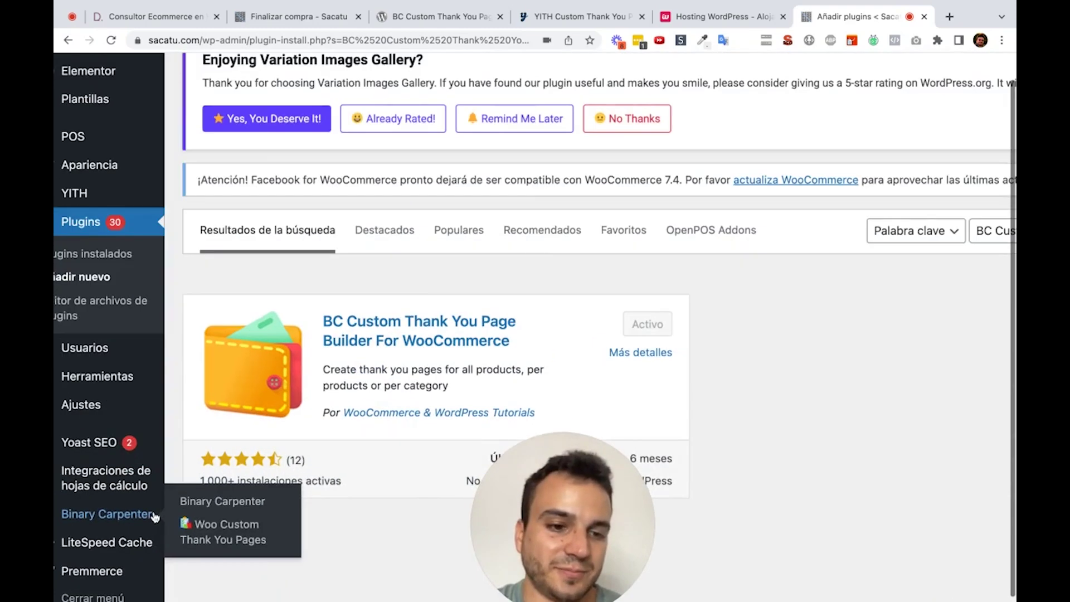
scroll(208, 472, up, 2)
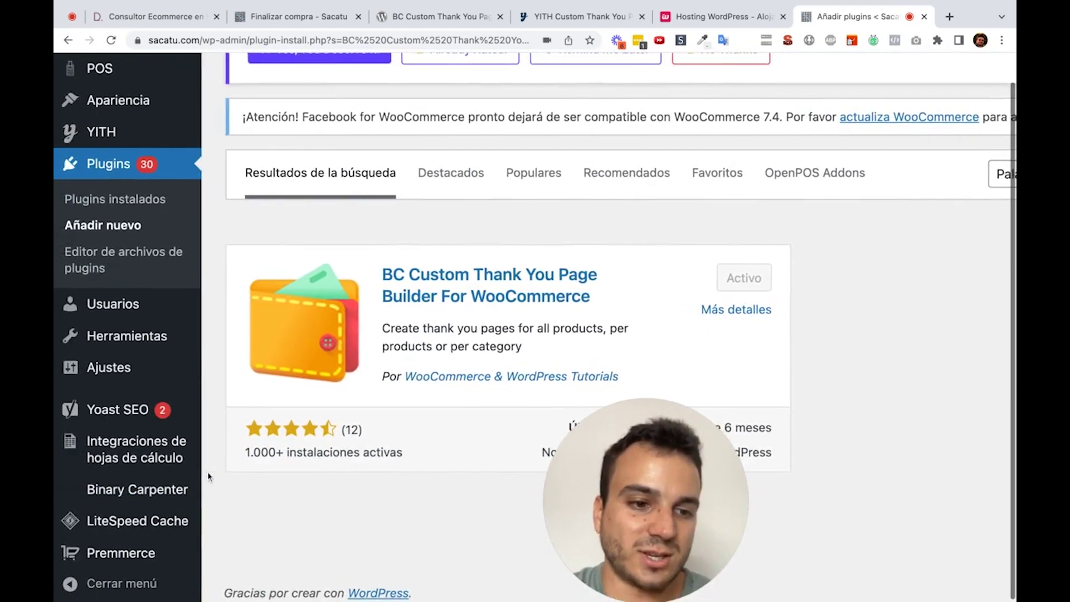
click(233, 511)
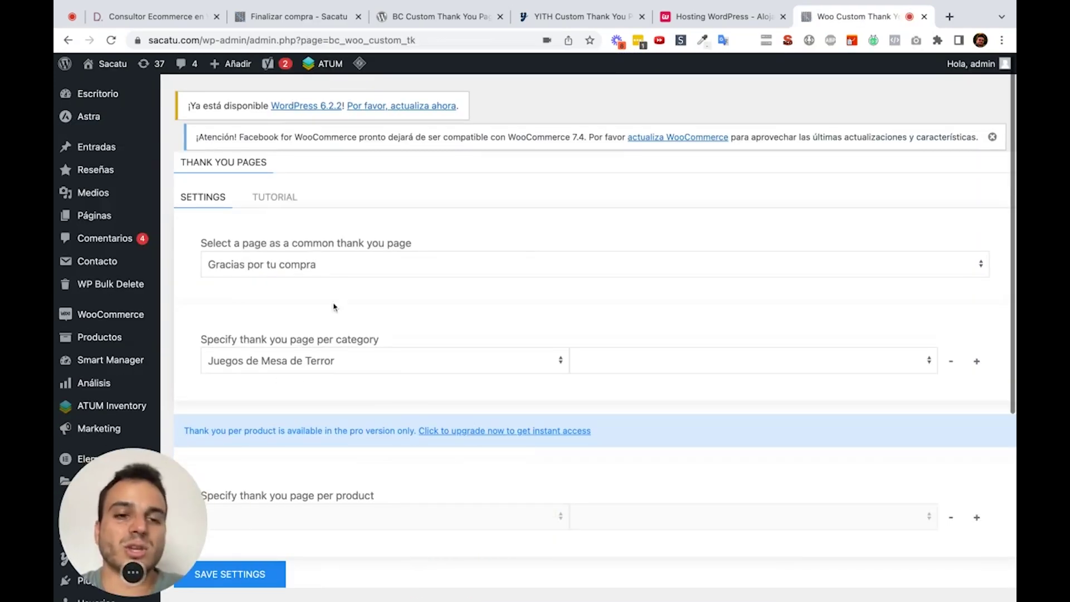
Examine the page choices for the common thank you page and for the Juegos de Mesa de Terror category
click(352, 270)
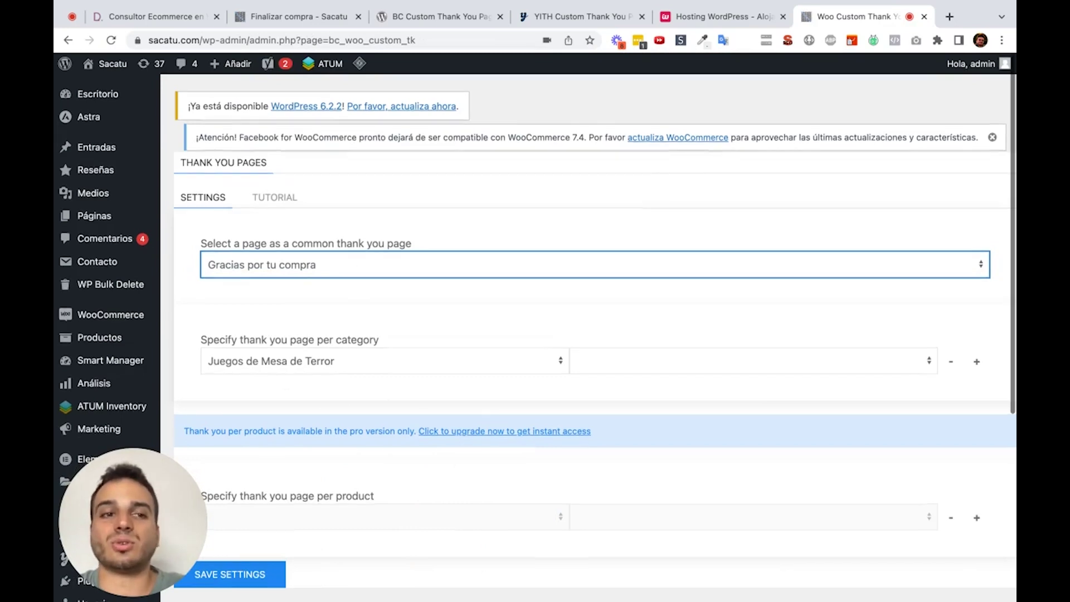
mouse_move(128, 217)
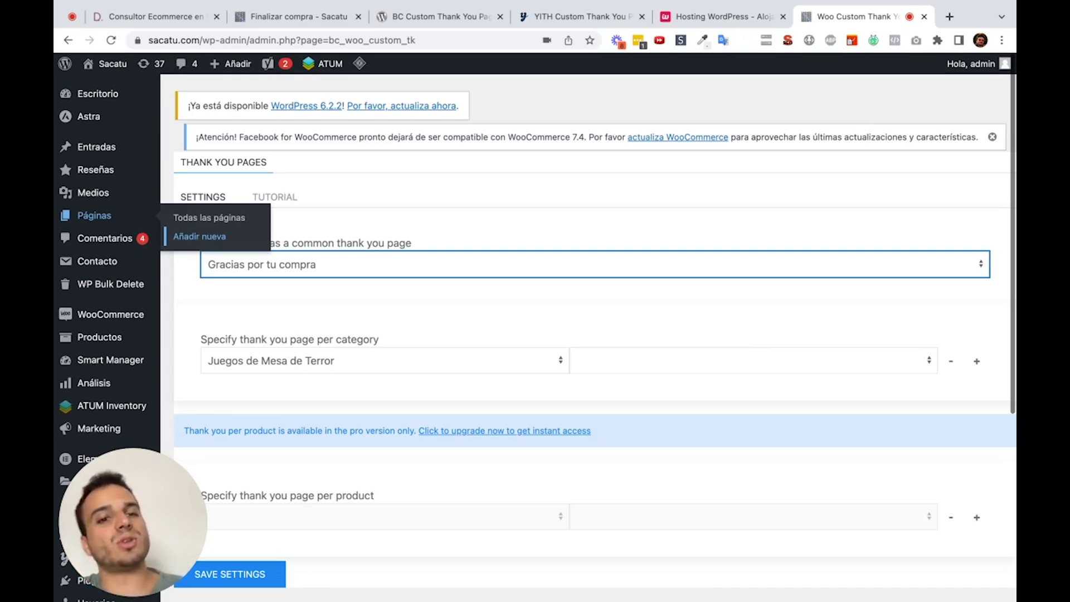
click(387, 247)
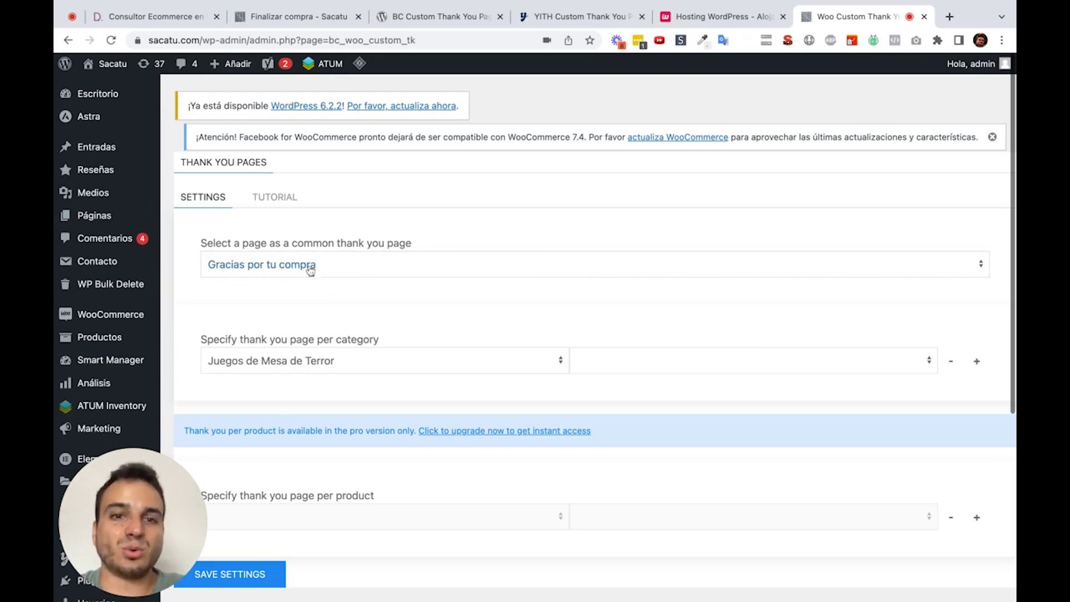
scroll(323, 278, down, 3)
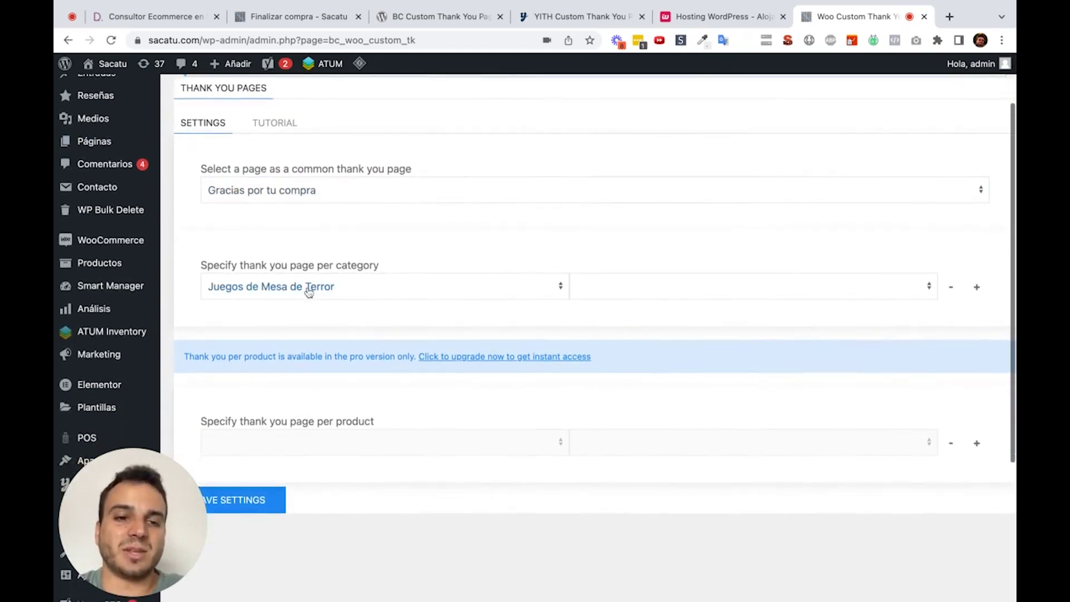
click(623, 286)
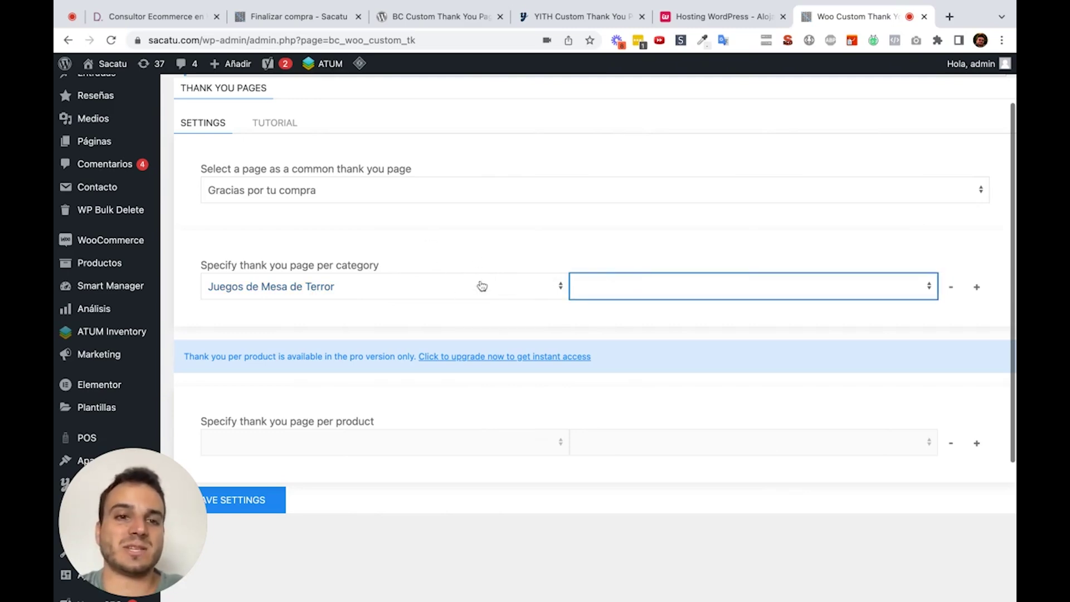
View the thank you page plugin's tutorial section down to its shortcode list link
scroll(481, 286, up, 3)
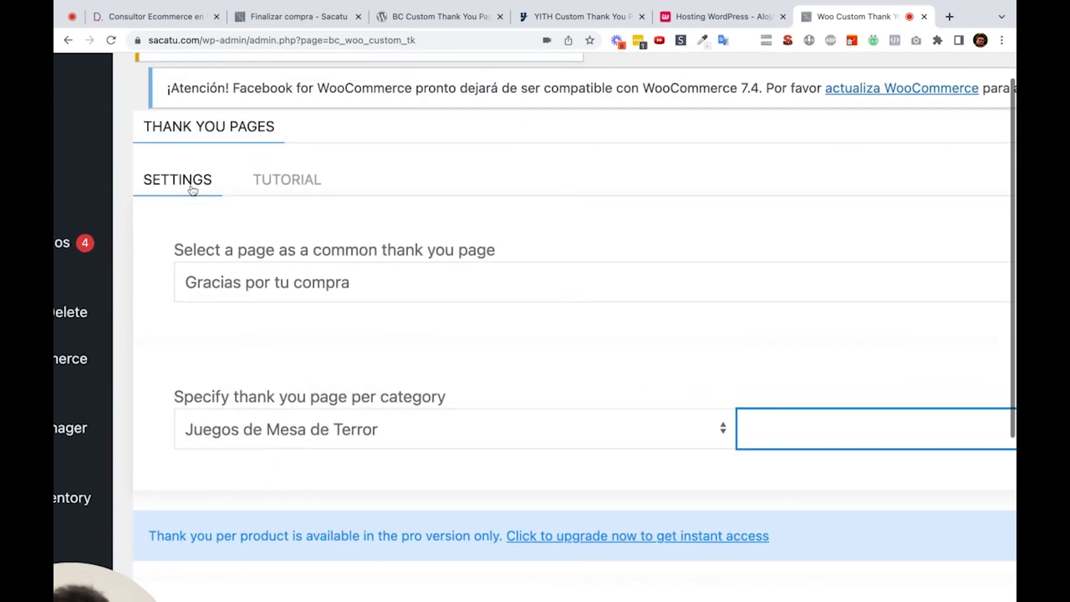
click(286, 184)
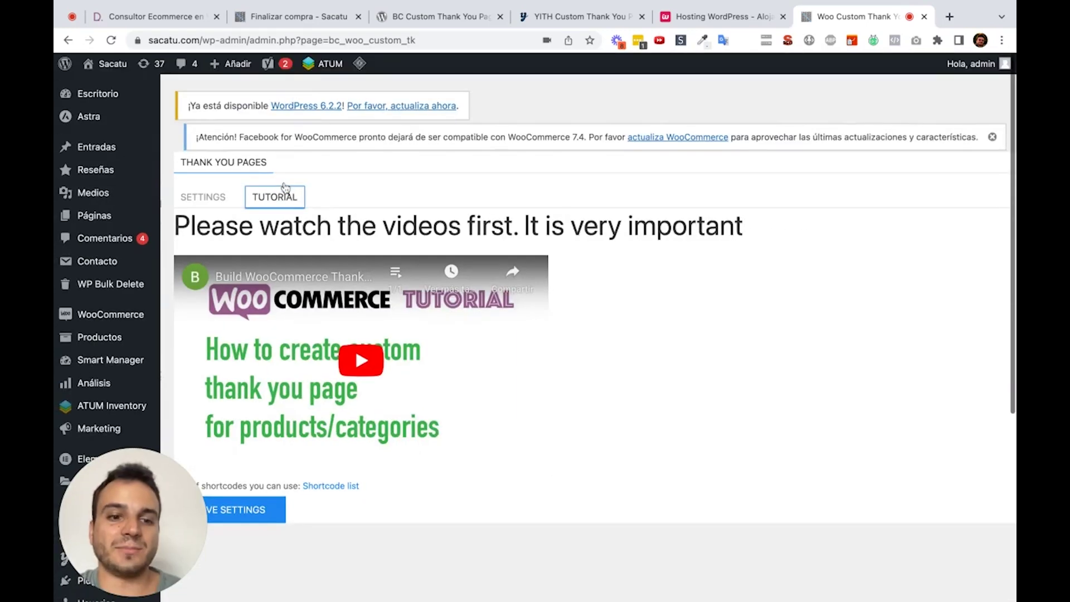
scroll(436, 491, down, 5)
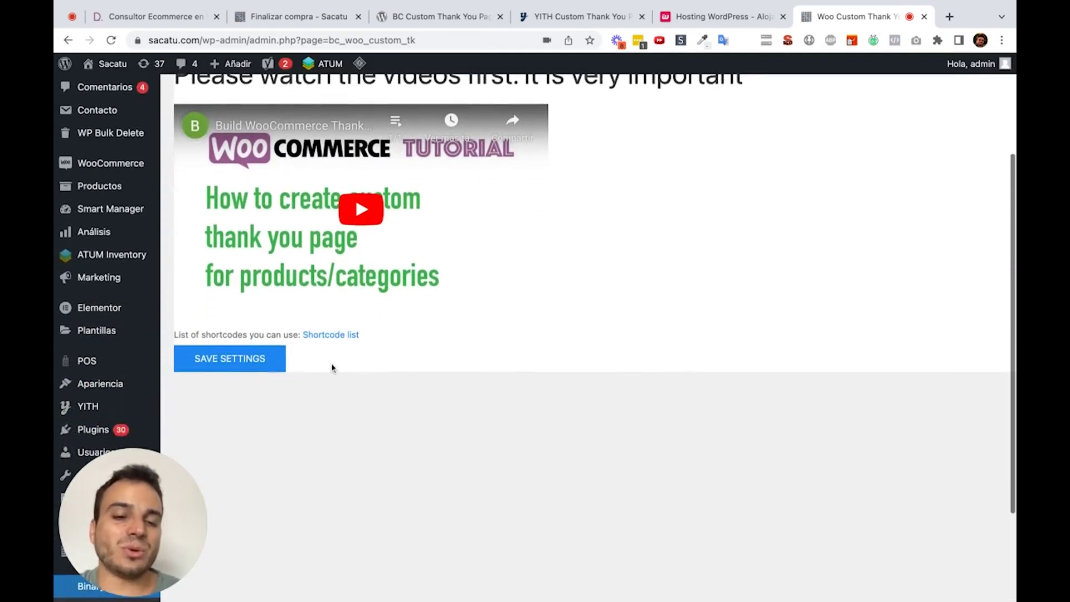
Open the plugin's shortcode list and examine the most common pieces of order data it offers
click(334, 338)
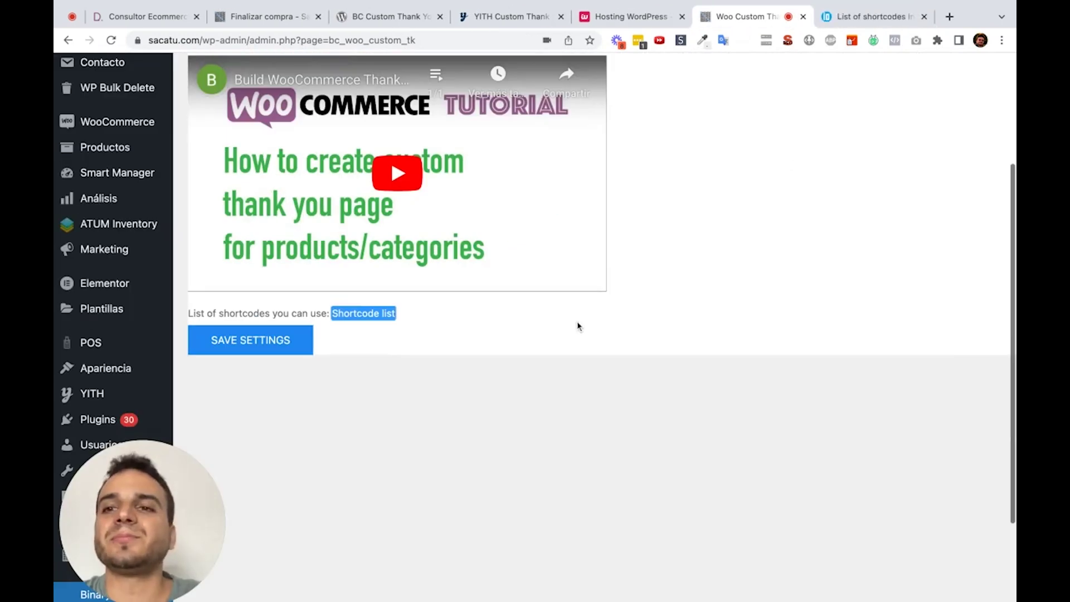
key(ctrl+Tab)
scroll(577, 279, down, 10)
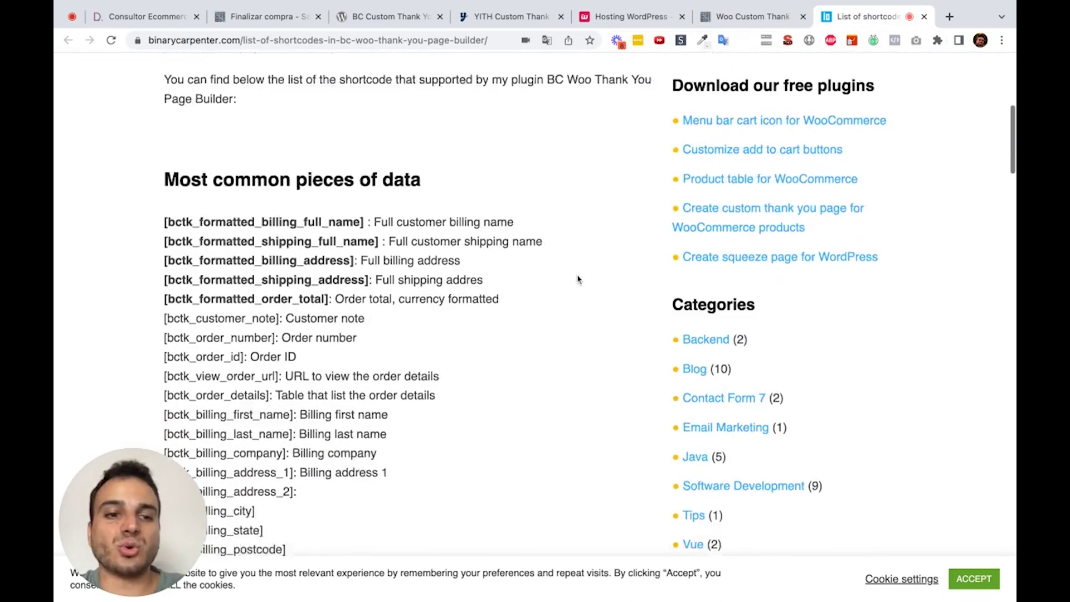
scroll(578, 278, down, 3)
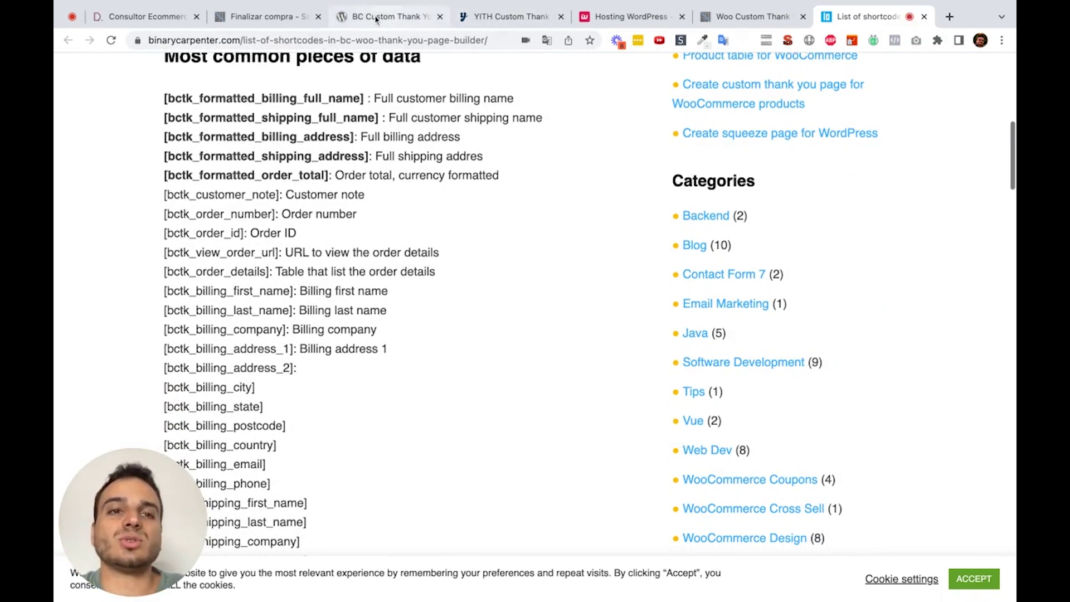
Open the "Gracias por tu compra" page from the site's WordPress pages for editing with Elementor
click(747, 16)
scroll(390, 159, up, 5)
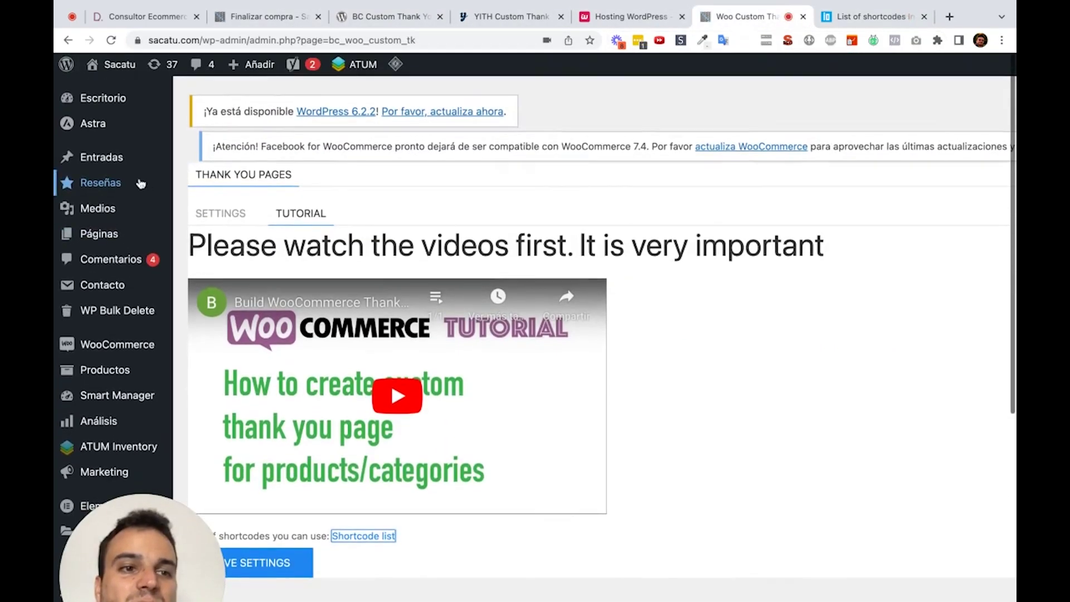
click(115, 234)
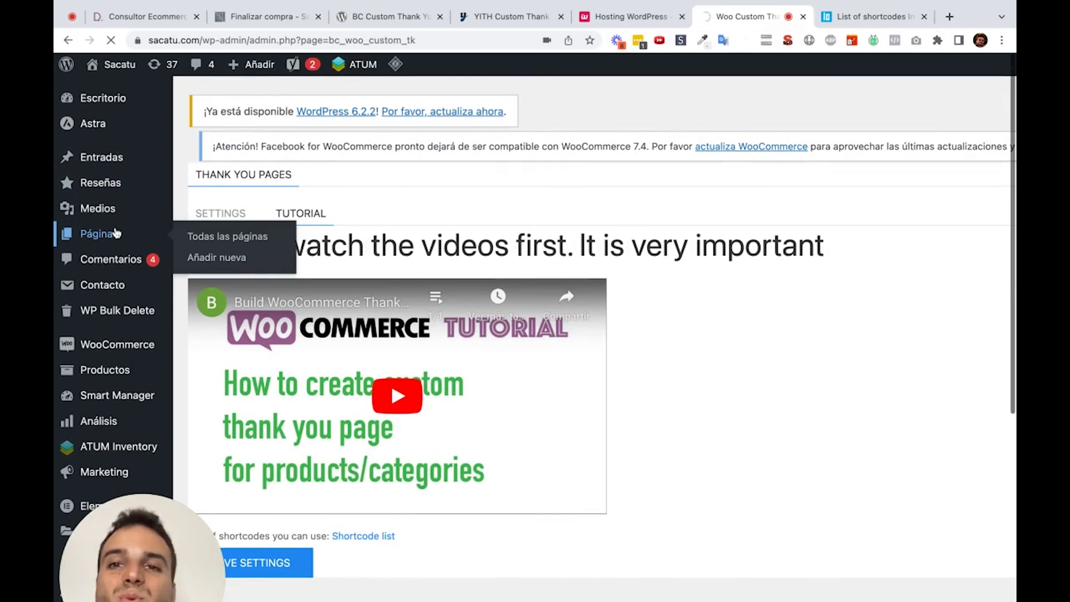
scroll(234, 315, down, 5)
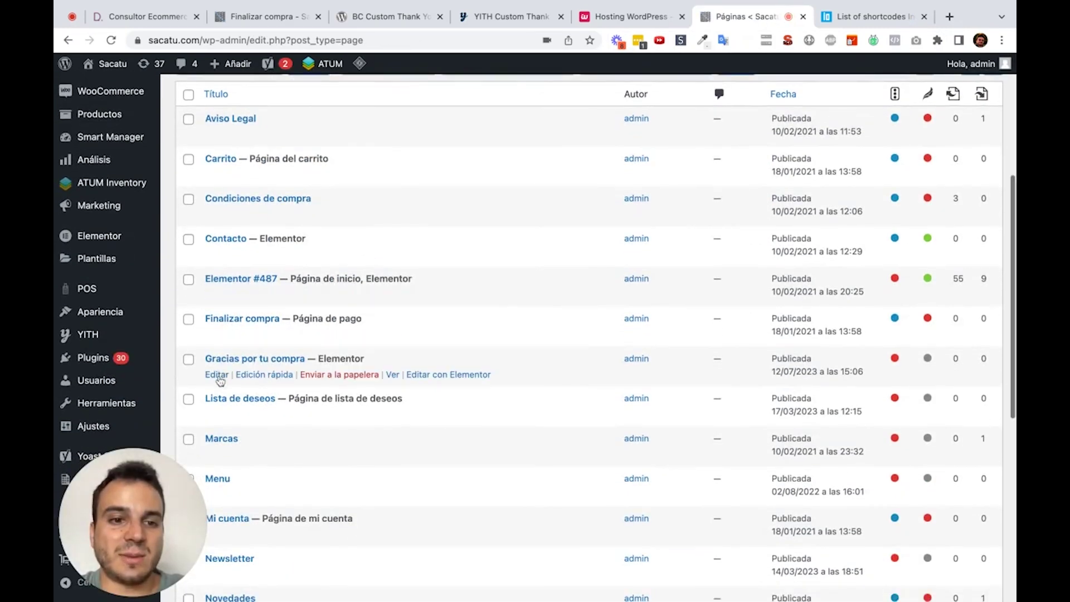
click(218, 375)
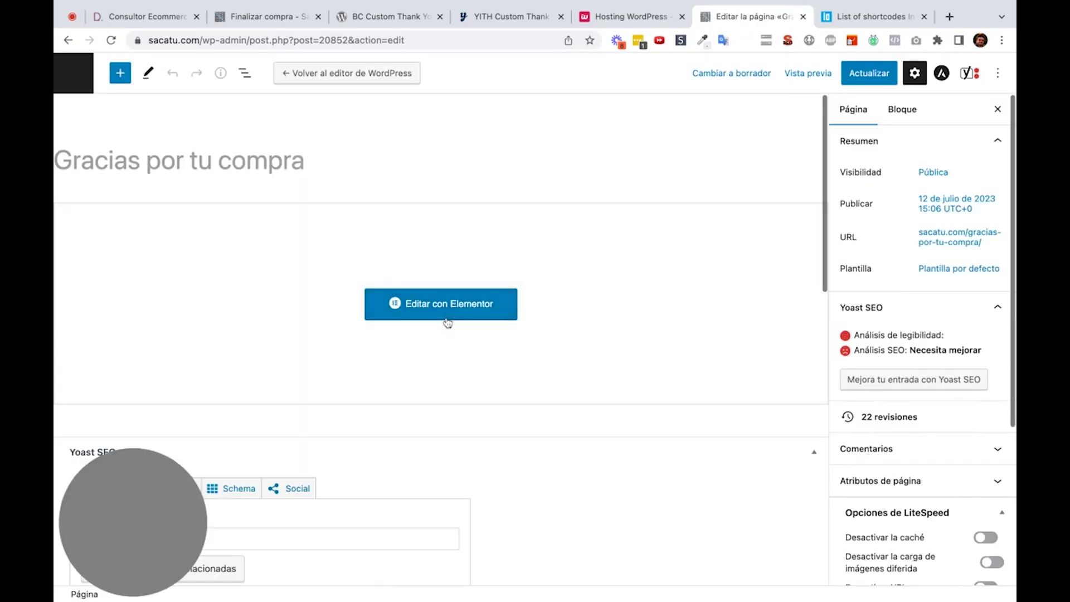
click(448, 322)
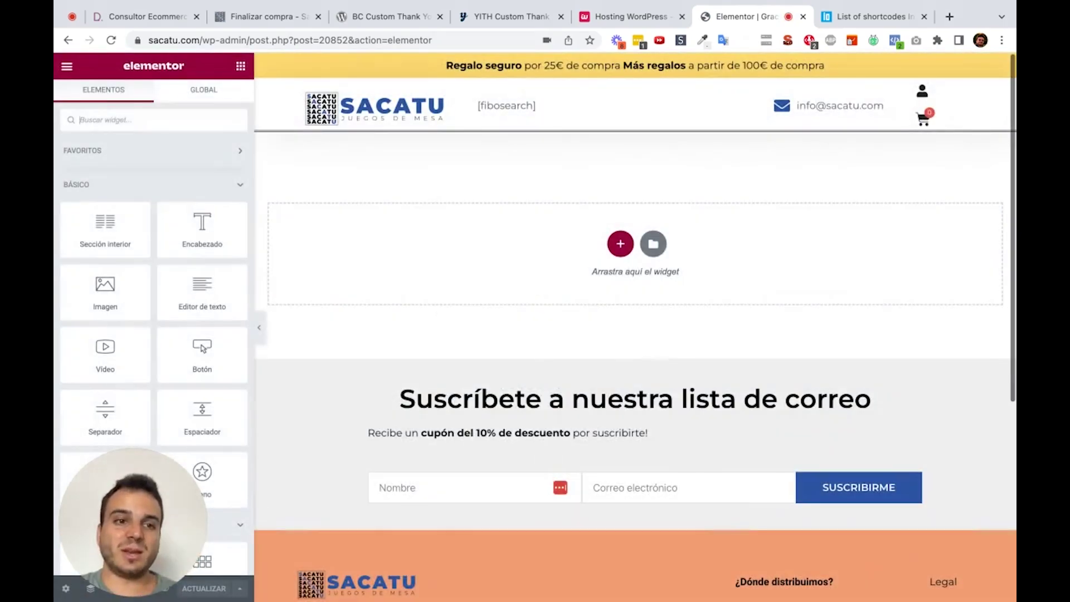
Add a heading at the start of the thank you page reading "¡Gracias por tu compra !"
drag(211, 234, 381, 251)
drag(188, 184, 70, 184)
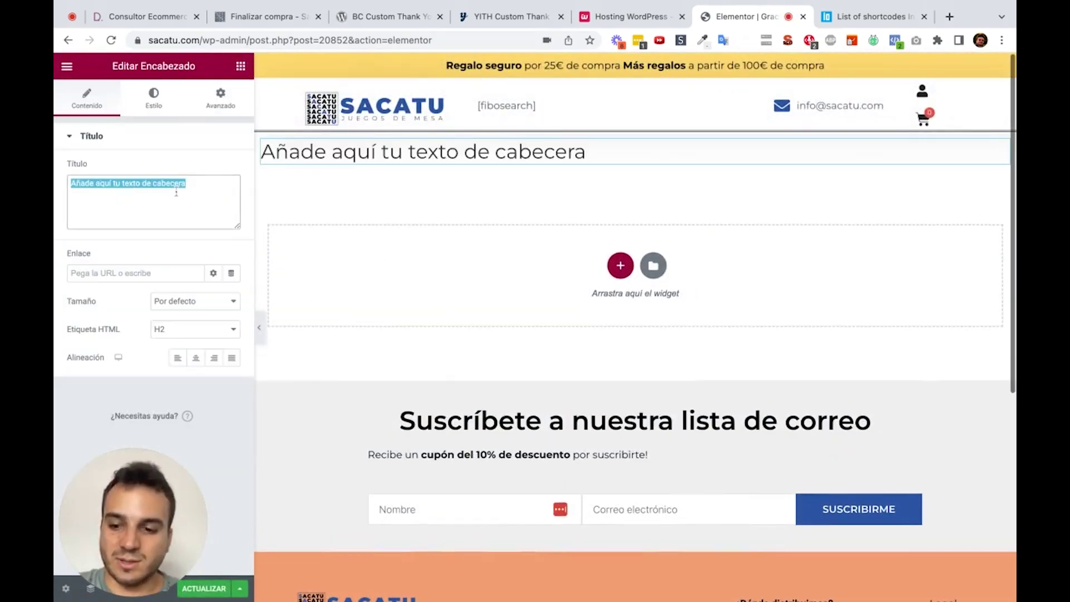
key(BackSpace)
text(¡Gracias )
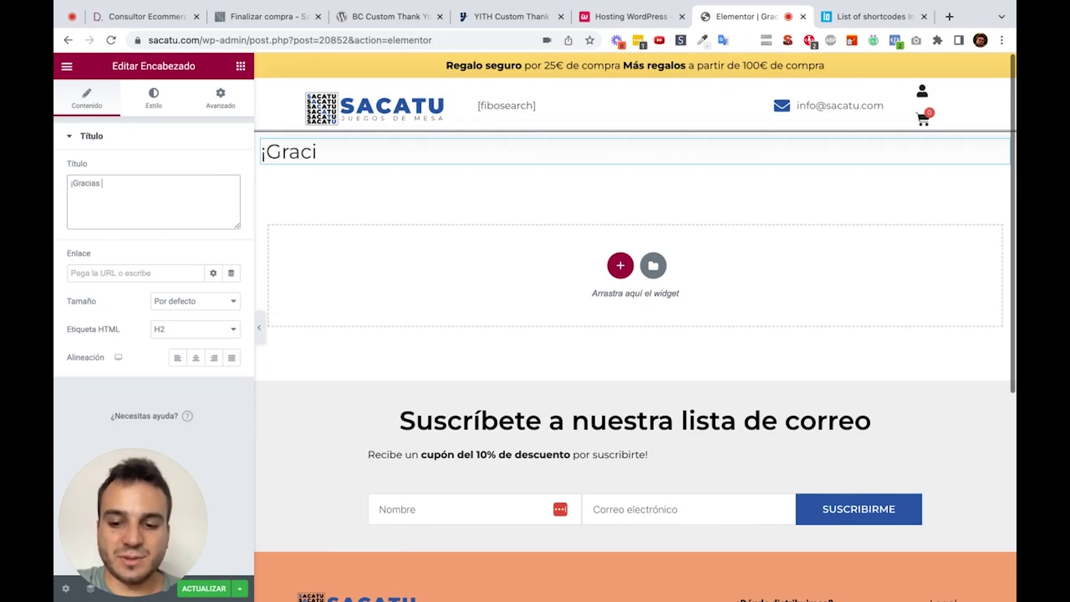
text(por tu compra !)
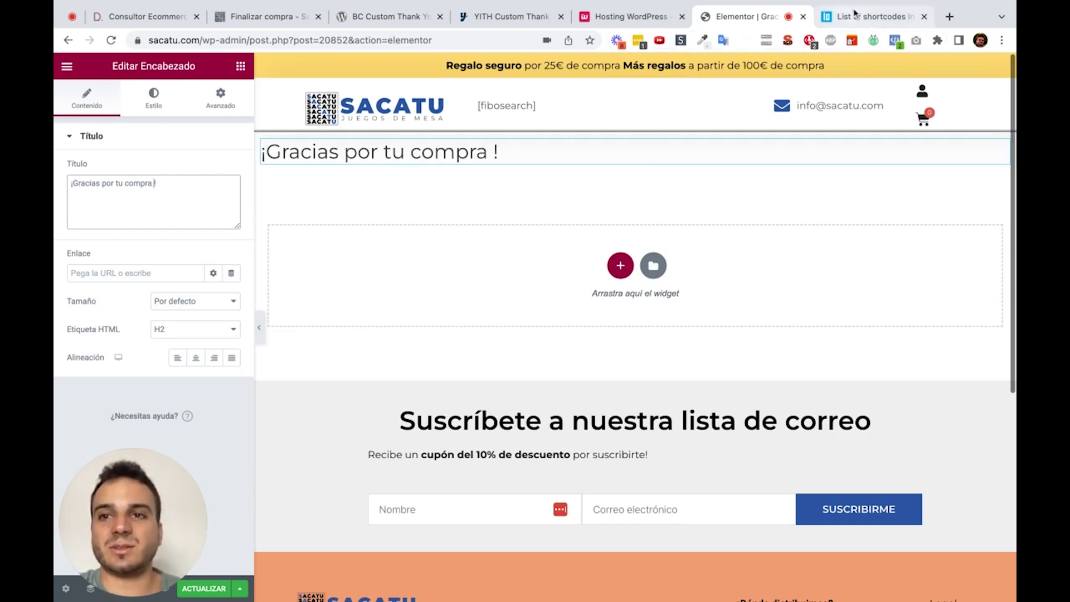
Copy the billing first name shortcode from the shortcode list and insert [bctk_billing_first_name] before the heading's closing exclamation mark
key(ctrl+Tab)
scroll(407, 351, up, 1)
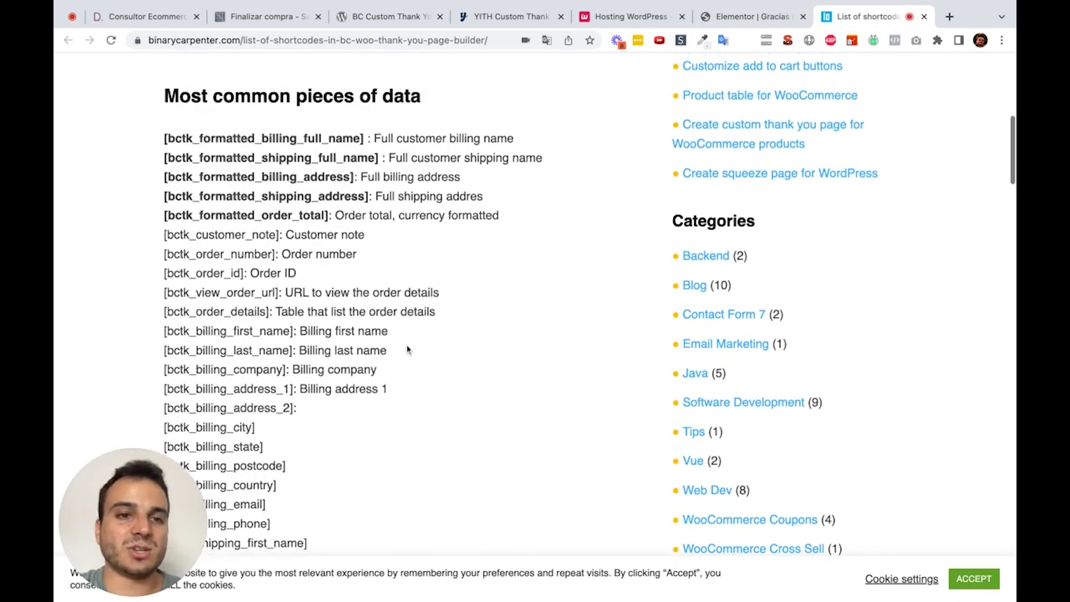
scroll(352, 231, down, 1)
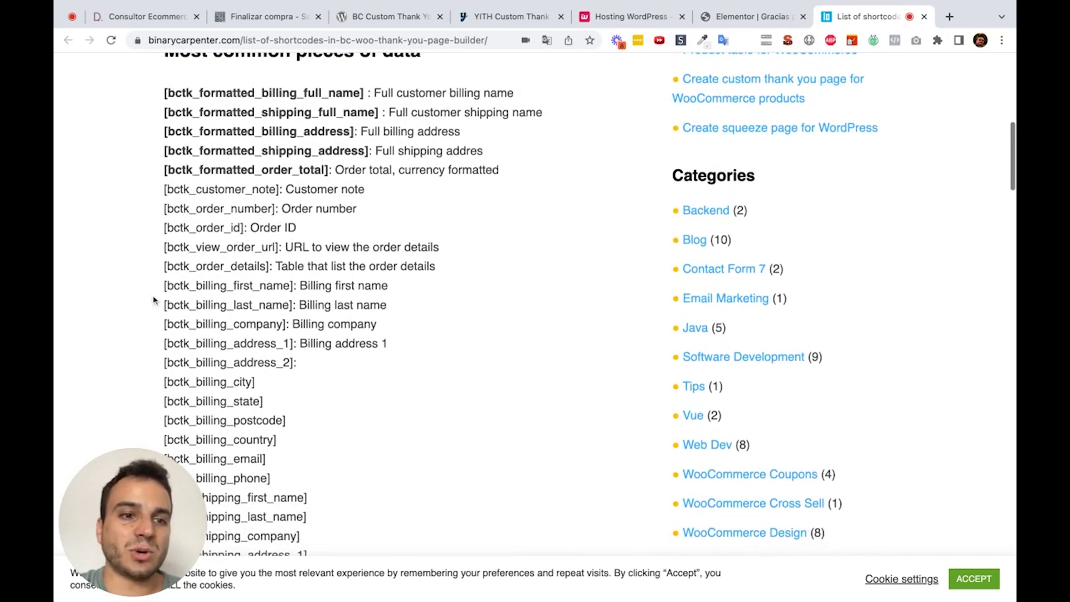
drag(163, 286, 299, 286)
key(super+c)
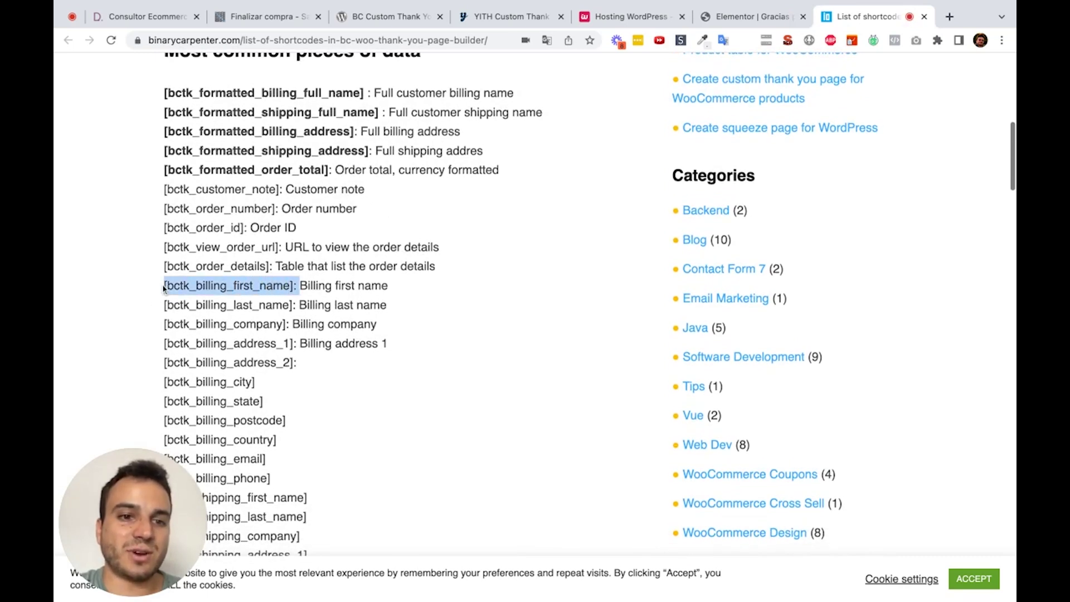
triple_click(355, 286)
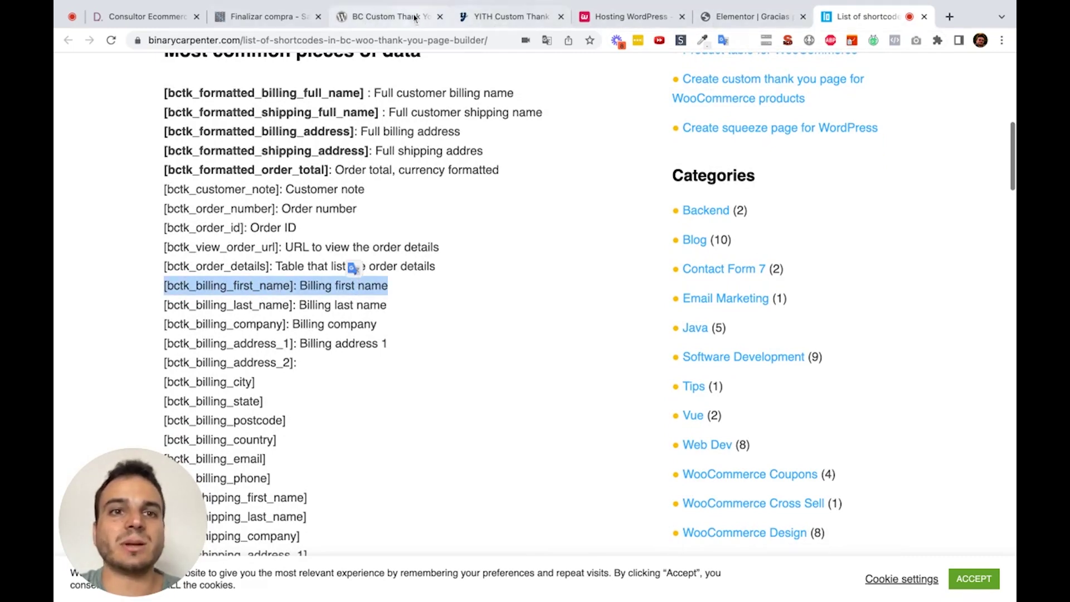
click(747, 16)
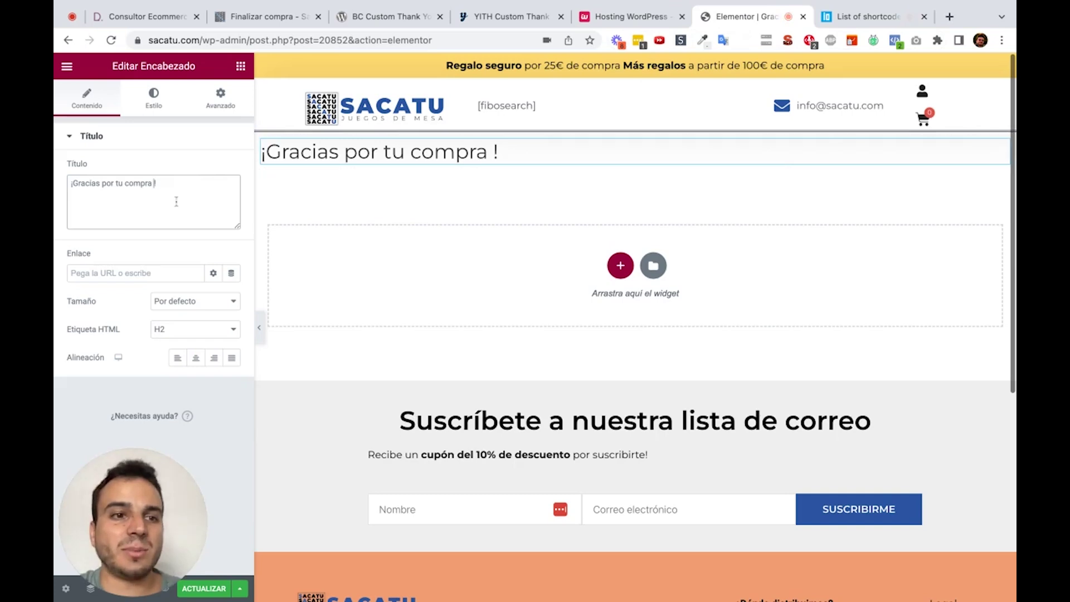
key(super+v)
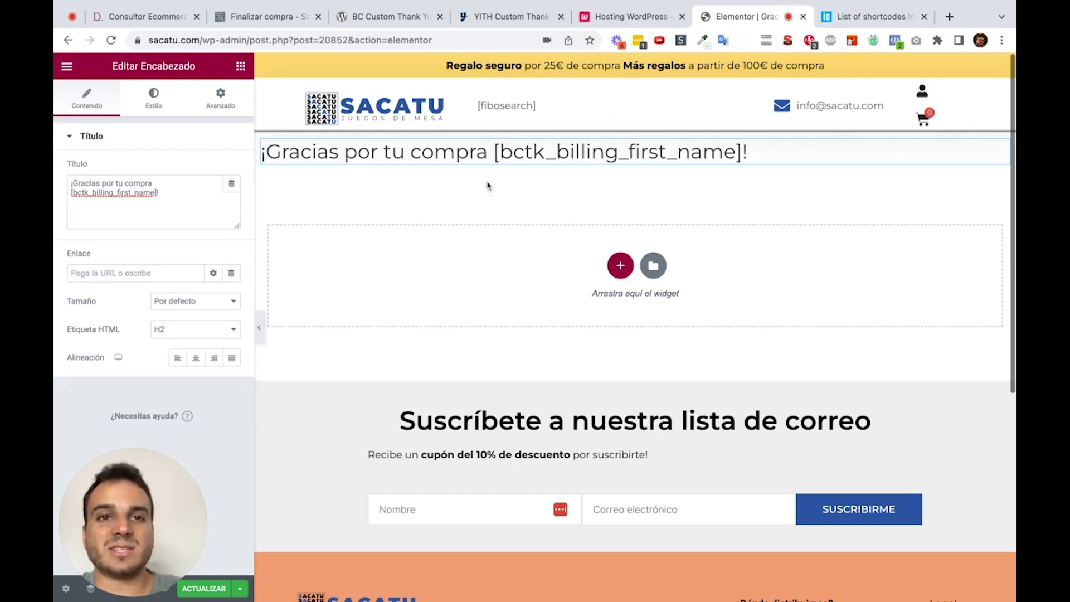
Open the Sacatu store's home page in a new tab and add "mi producto" to the cart
click(293, 19)
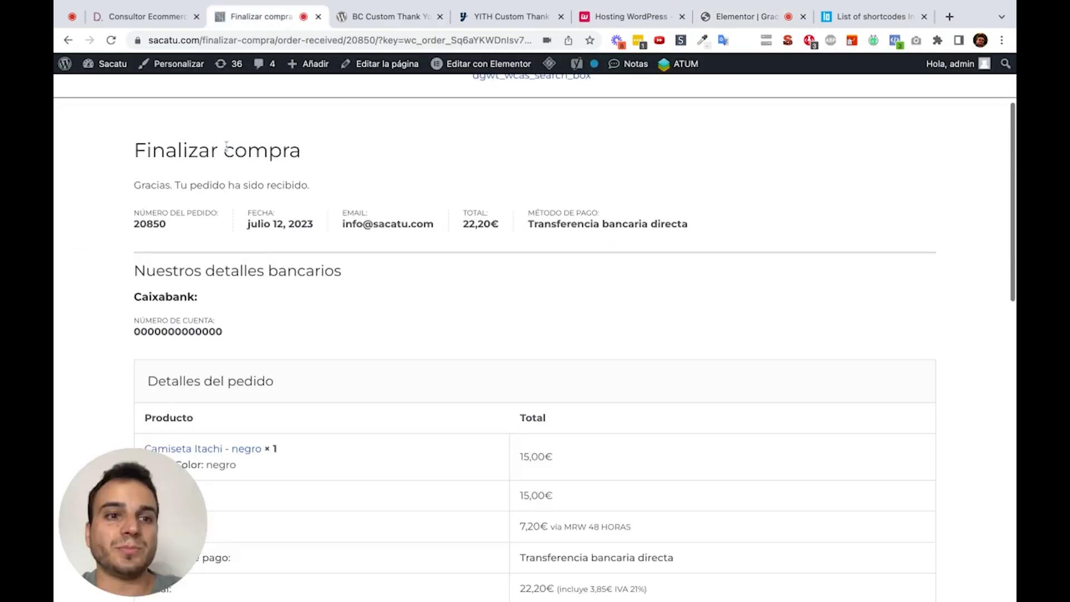
scroll(197, 127, up, 3)
super+click(197, 127)
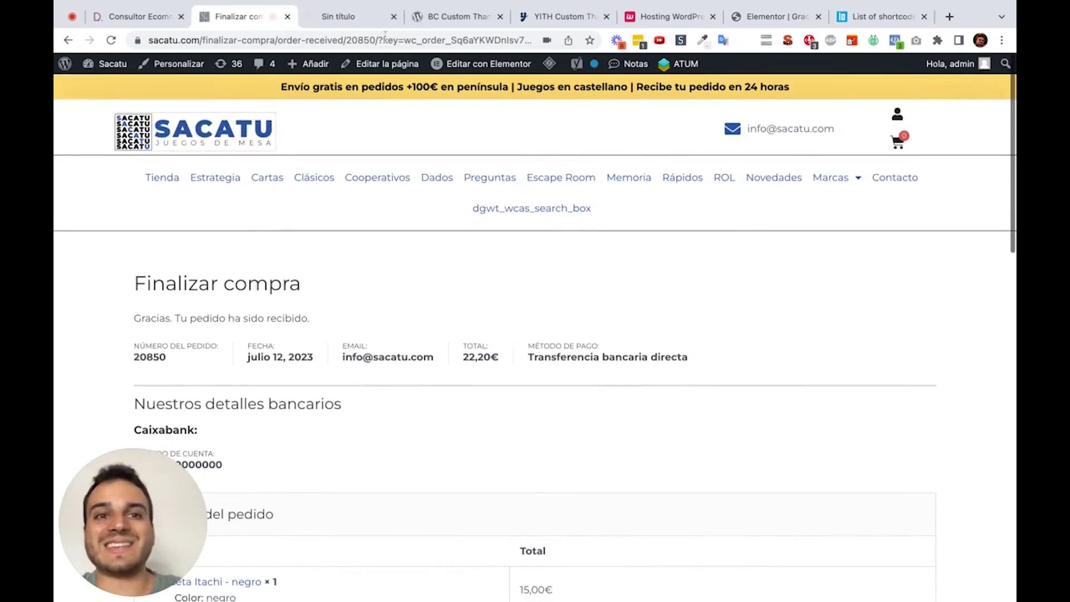
click(363, 21)
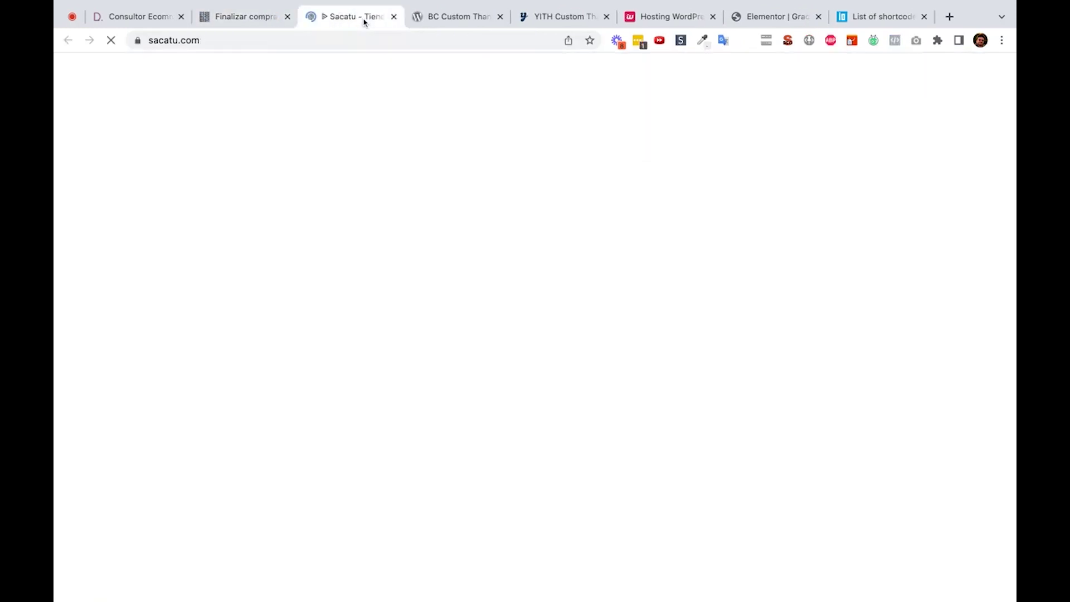
scroll(739, 305, down, 20)
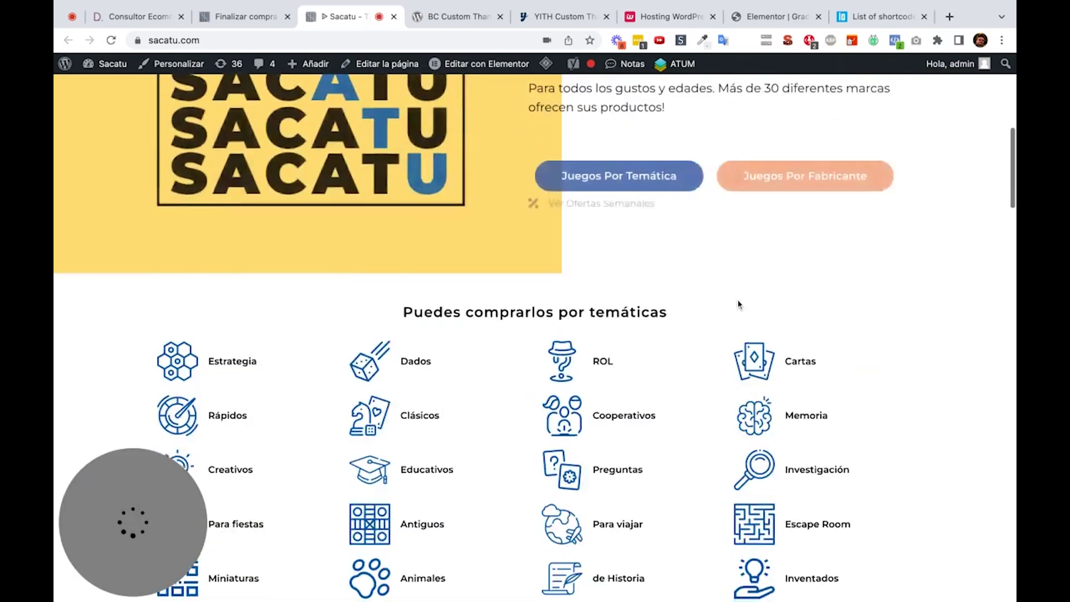
scroll(471, 334, down, 6)
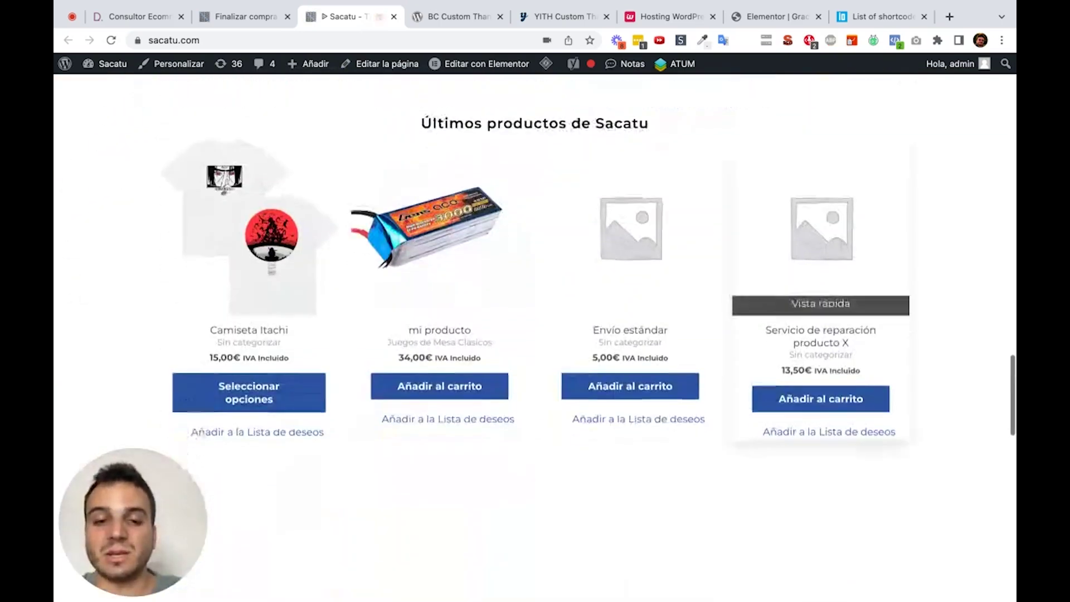
click(471, 362)
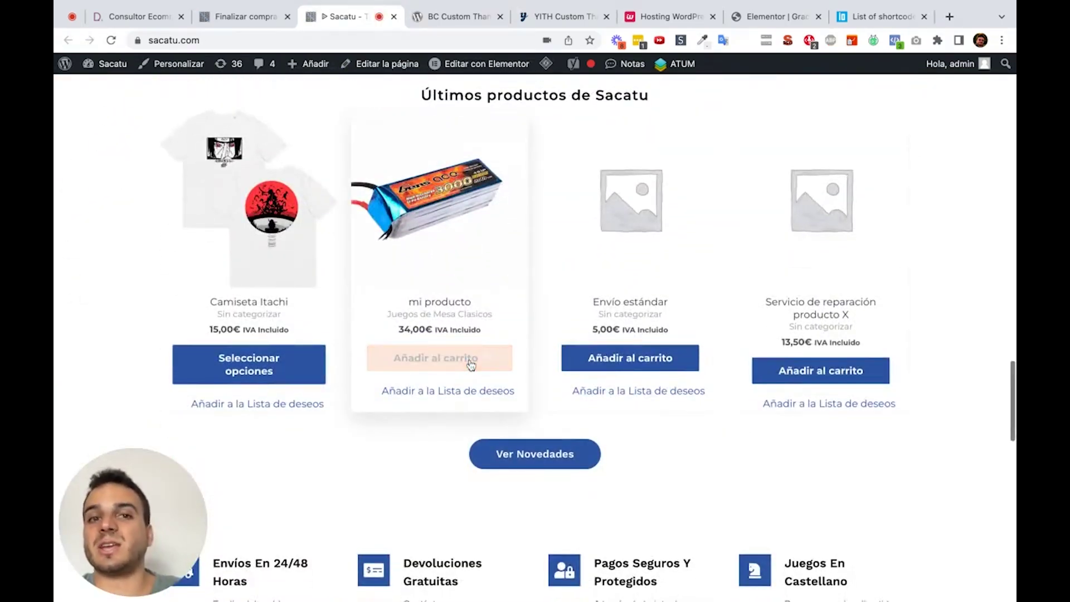
scroll(411, 379, up, 1)
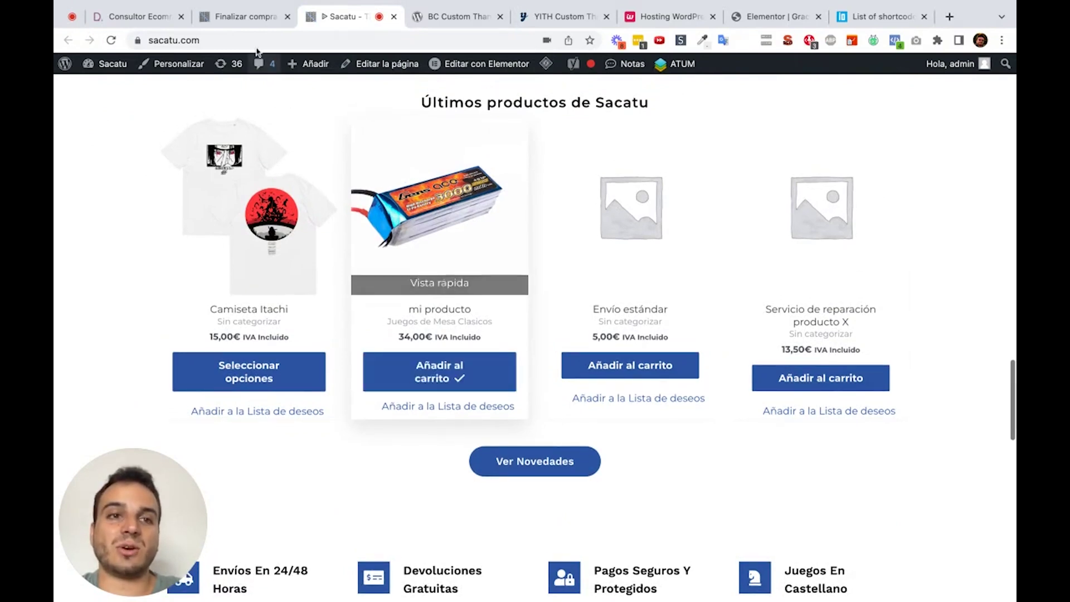
Add a text editor below the heading: "Revisa tus detalles del pedido como la dirección, productos, etc. Revisa hasta el final de la página que hay regalo."
click(770, 17)
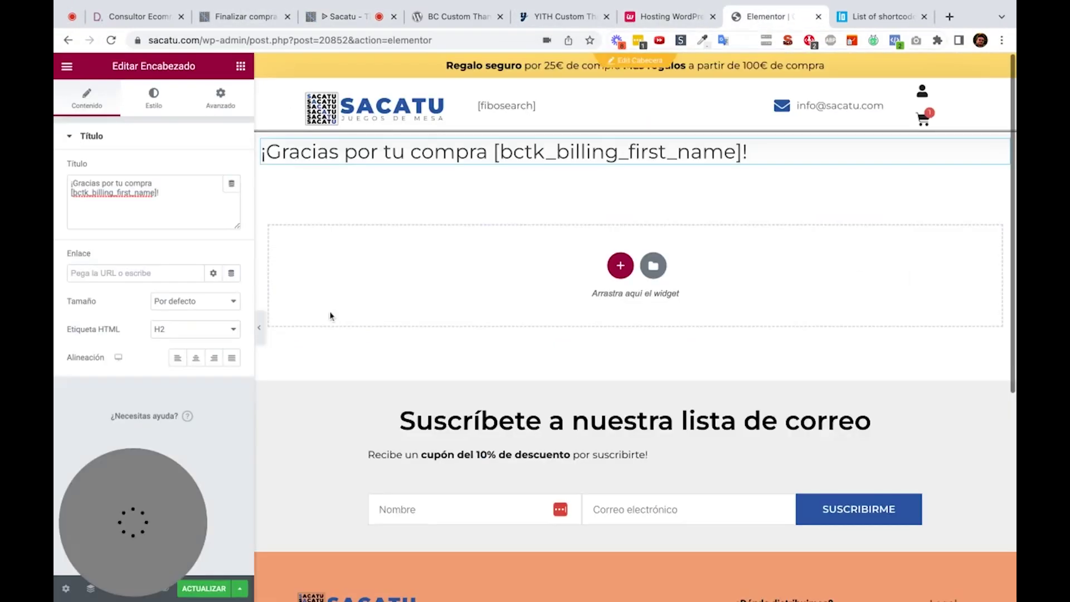
click(218, 590)
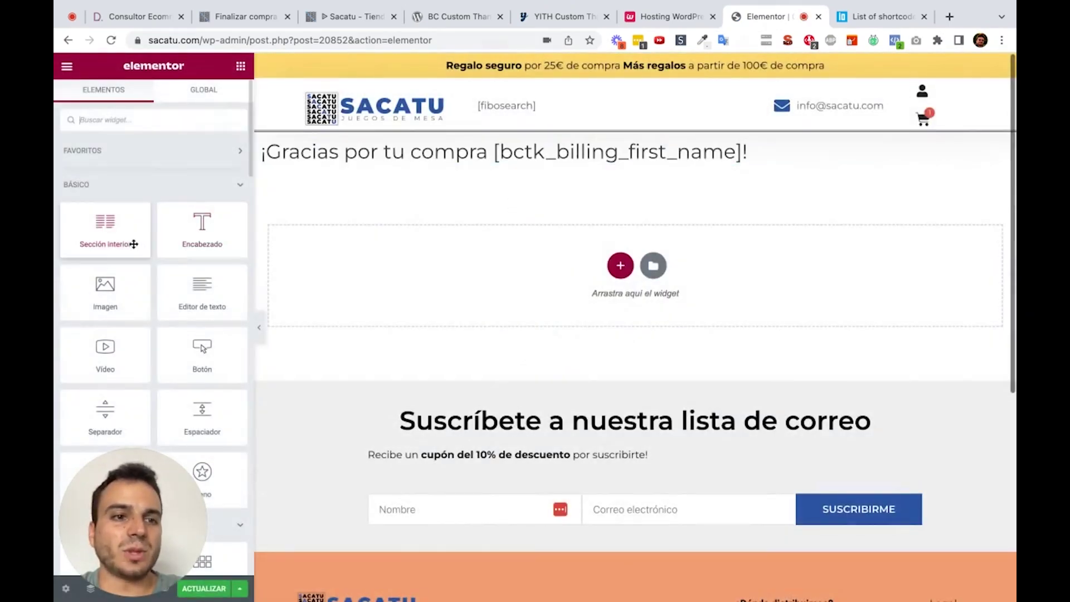
drag(202, 290, 405, 162)
triple_click(141, 330)
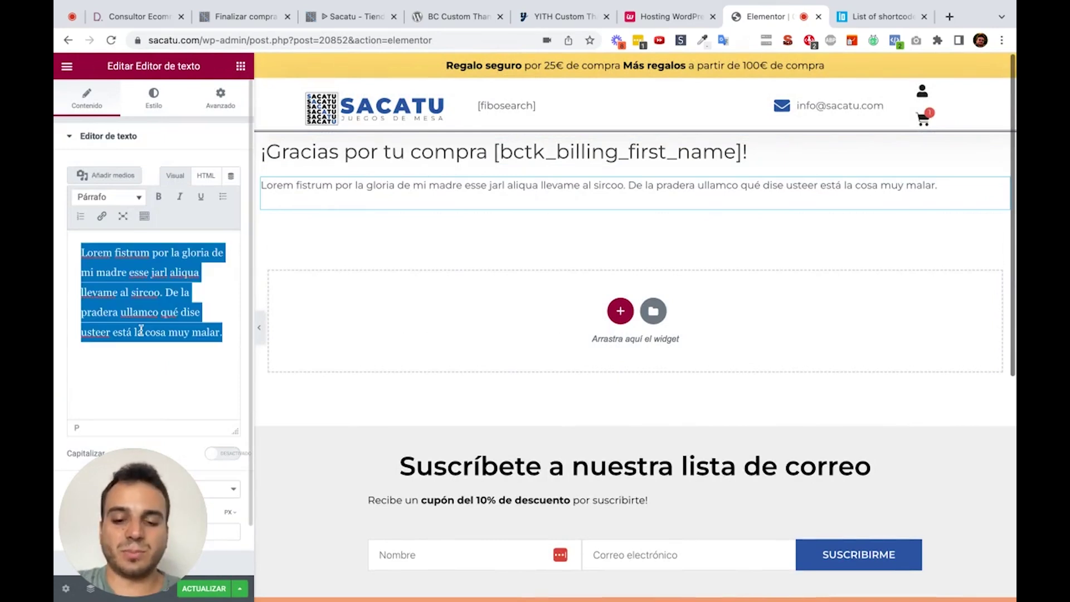
text(Revisa tus deta)
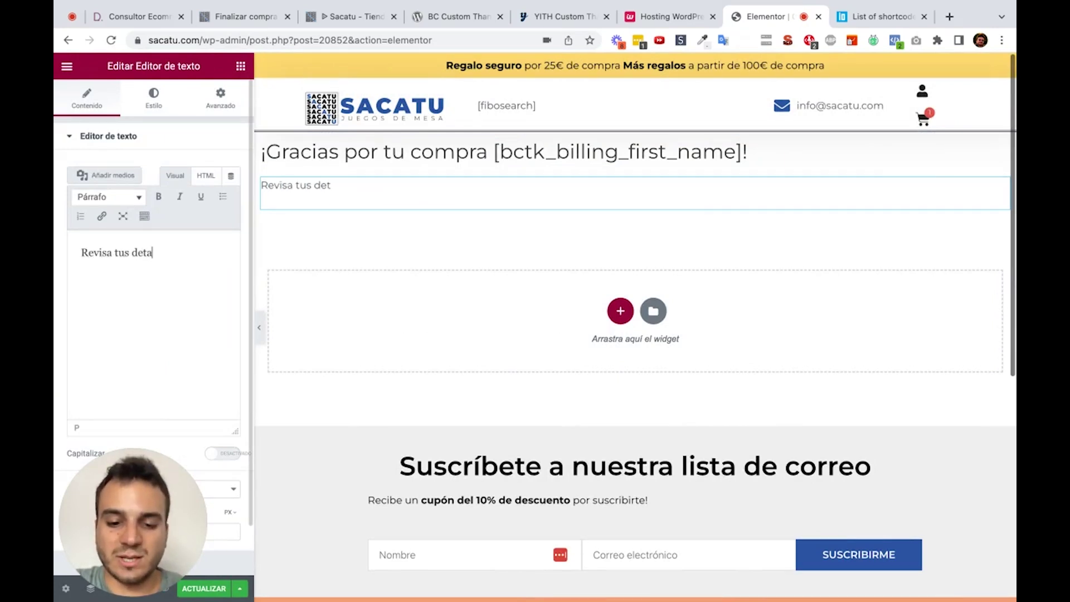
text(lles del pedido como la dirección, productos, etc. Revisa hasta el final de la página que h)
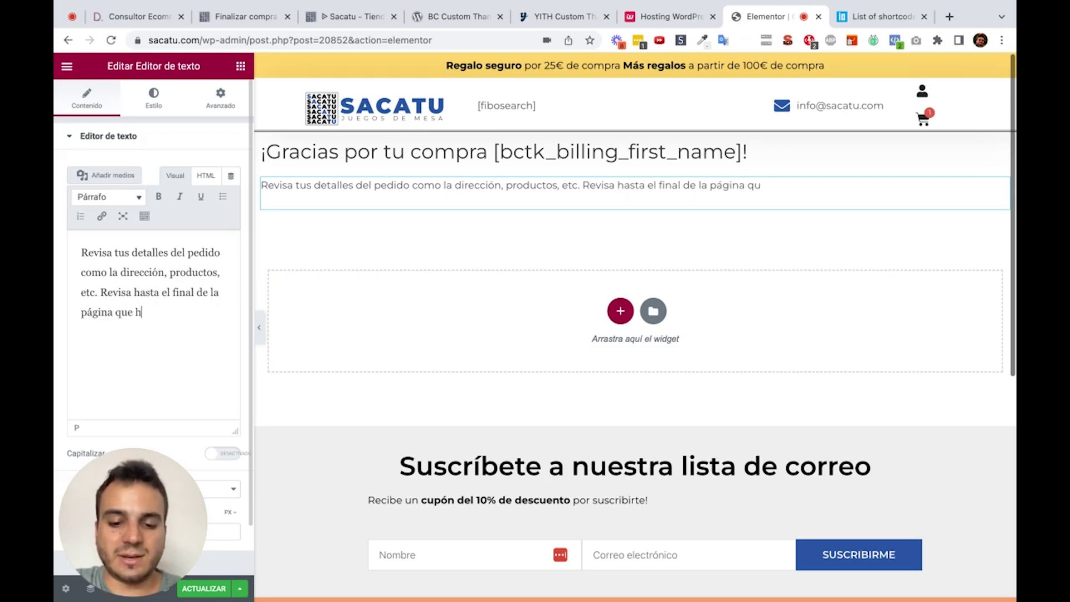
text(egalo.)
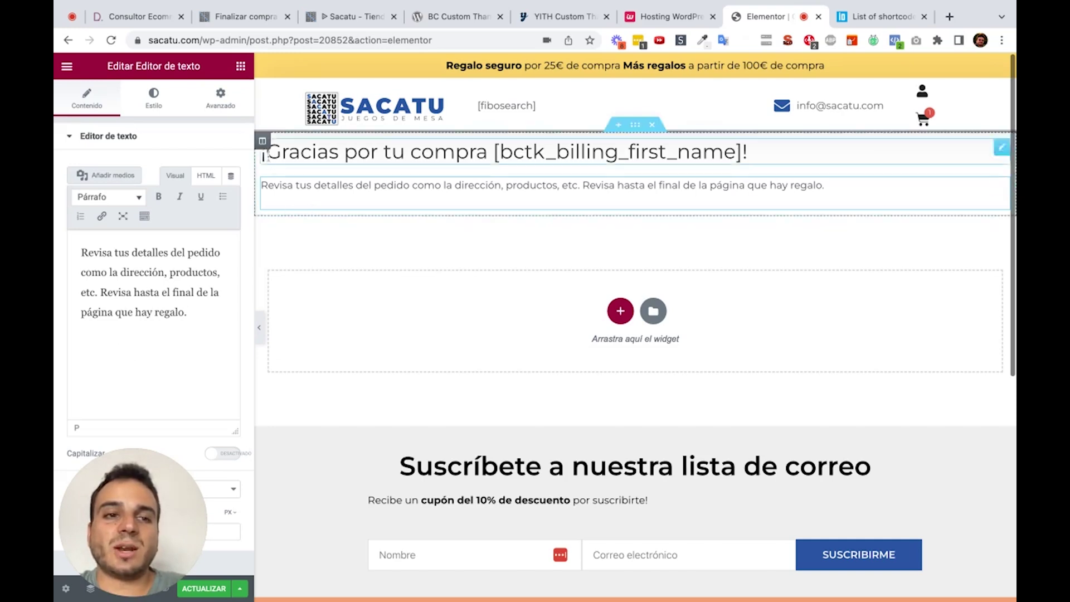
Find the Shortcode widget and place it below the introductory text on the thank you page
click(240, 66)
scroll(129, 289, down, 10)
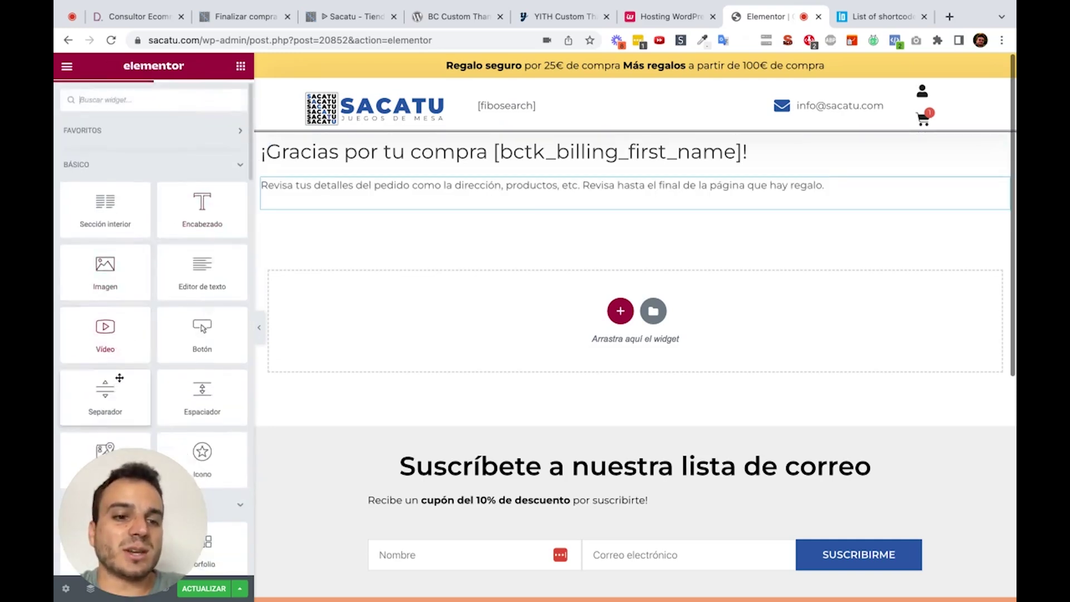
scroll(158, 312, up, 10)
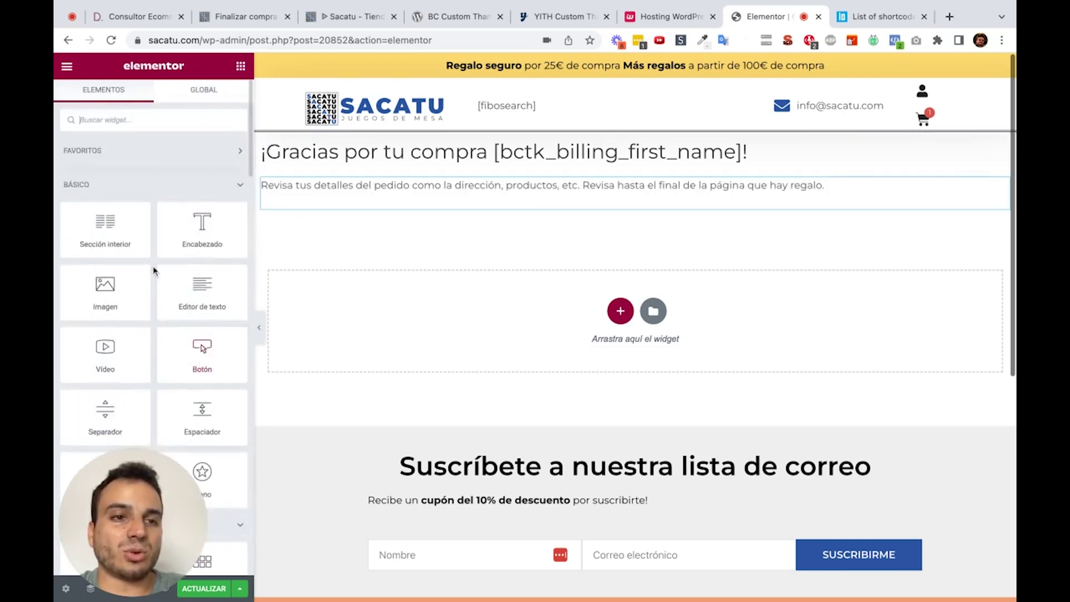
text(shor)
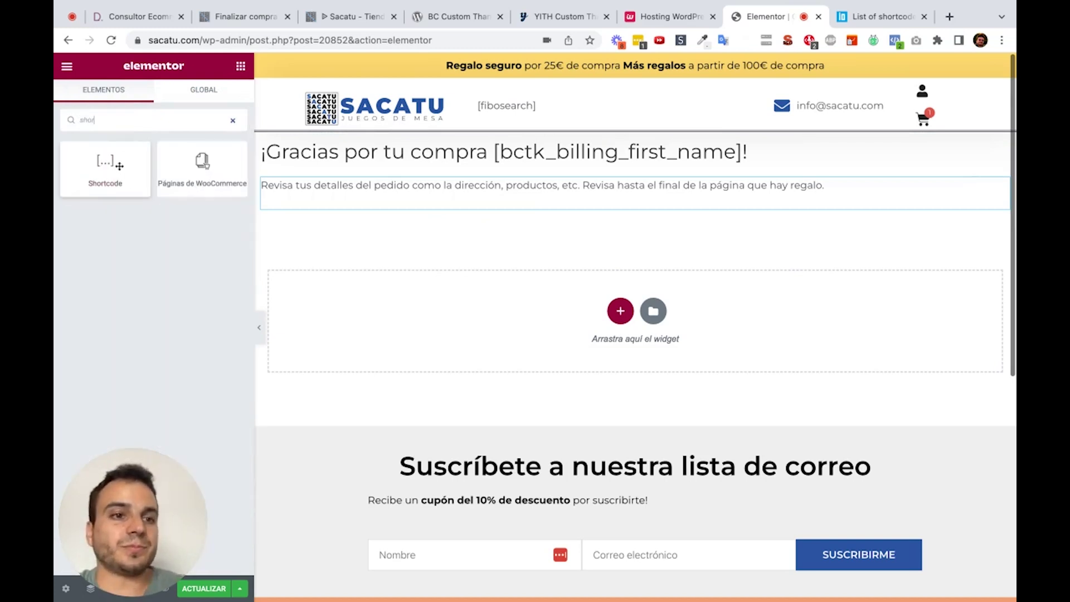
drag(109, 176, 501, 221)
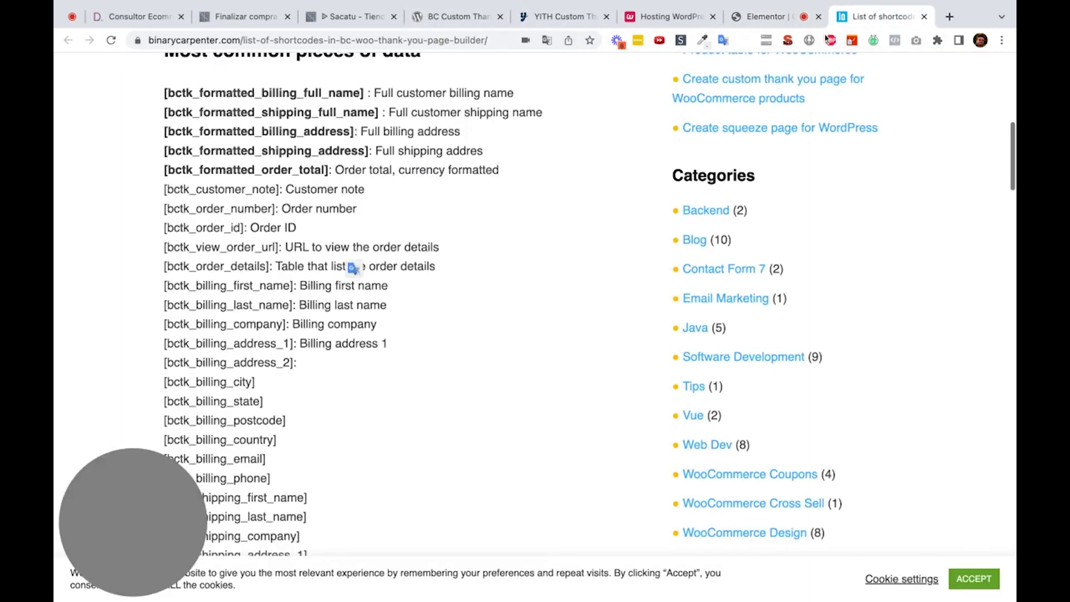
Find the order details table shortcode in the shortcode list by searching for "table" and copy [bctk_order_details]
click(881, 16)
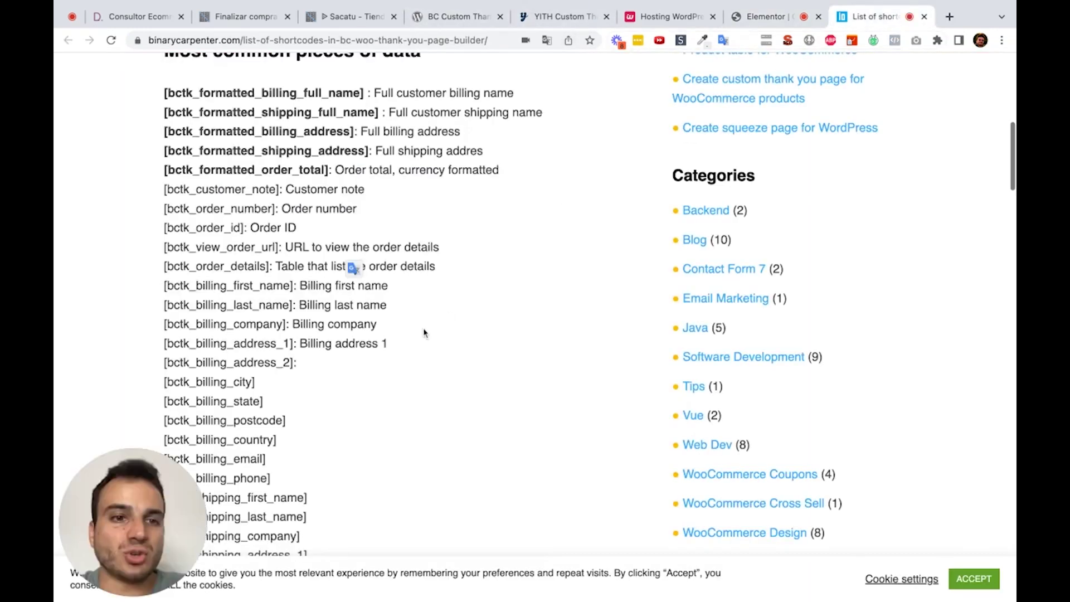
scroll(394, 214, up, 1)
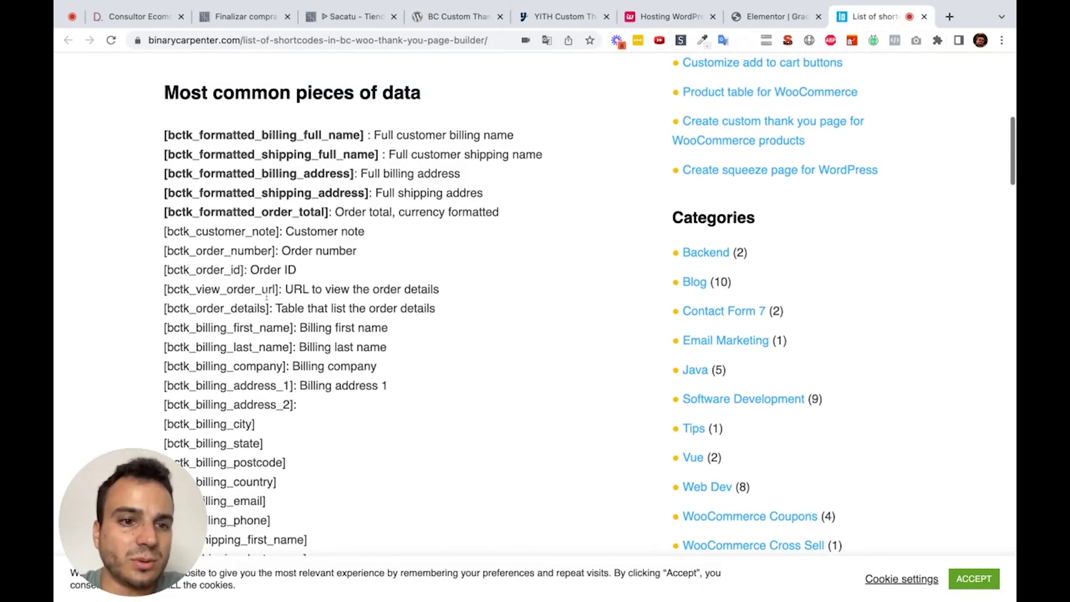
scroll(268, 311, down, 3)
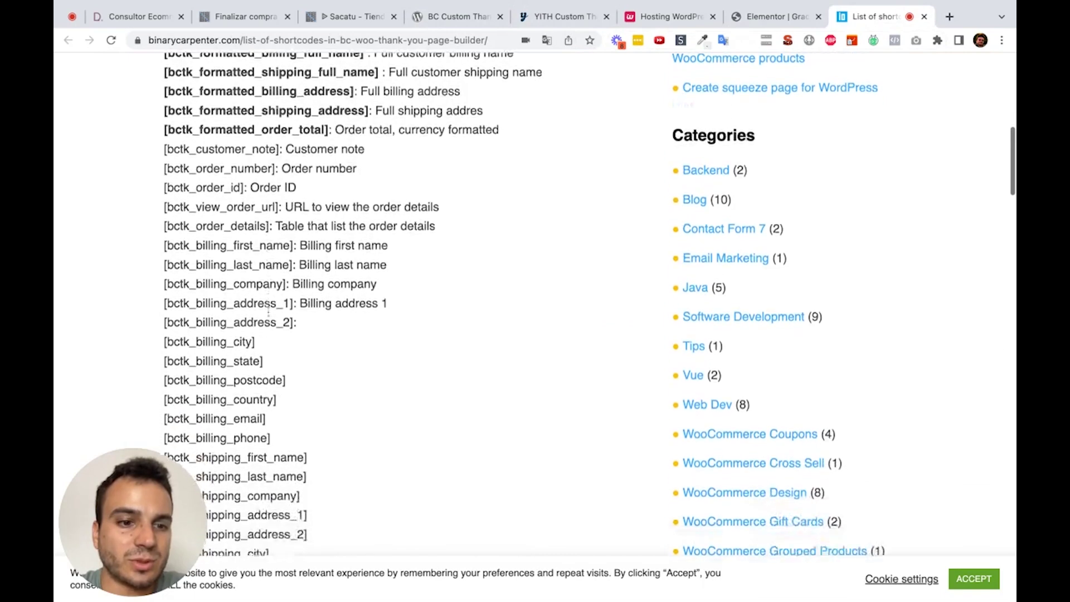
scroll(268, 311, down, 4)
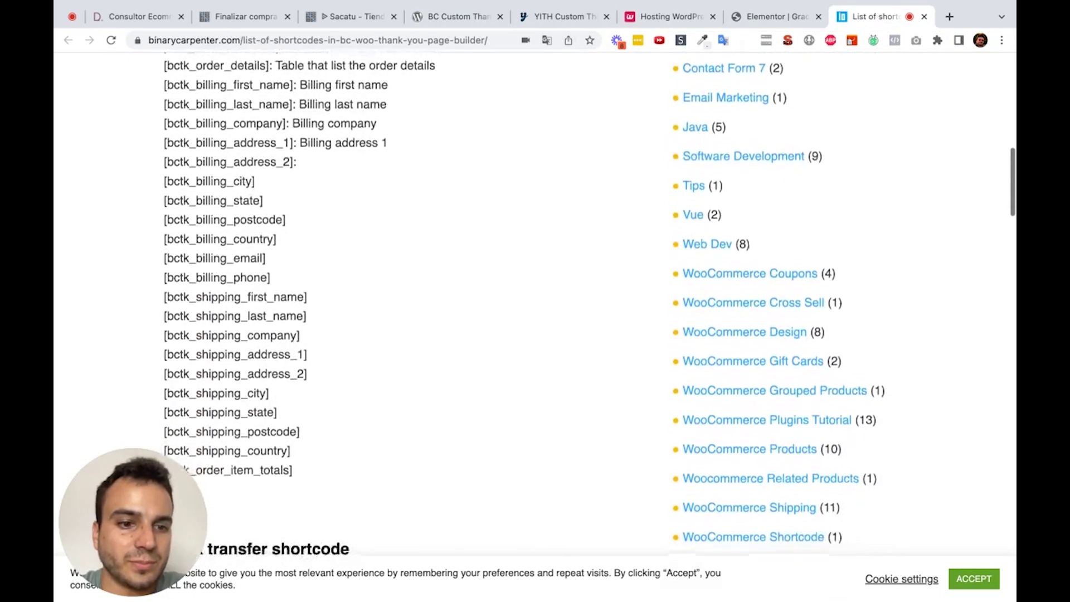
scroll(268, 311, up, 5)
scroll(268, 311, up, 2)
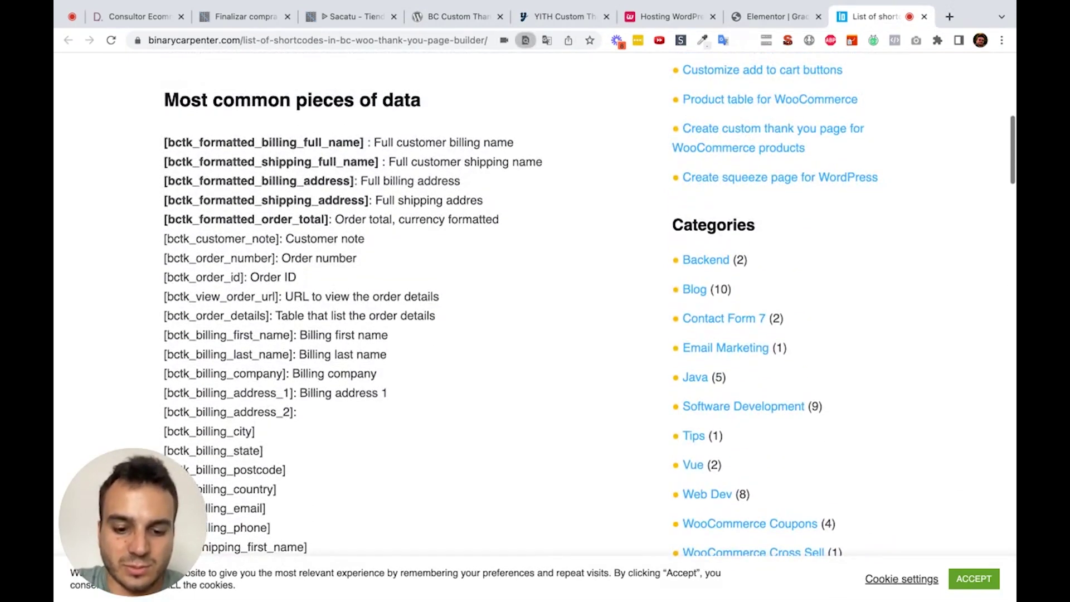
key(super+f)
text(table)
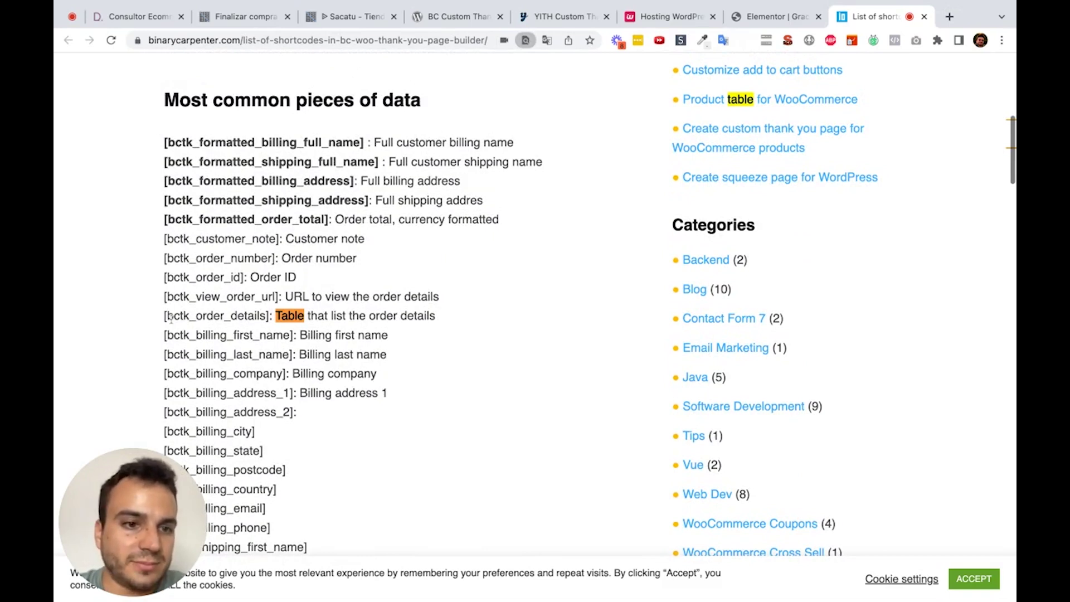
drag(165, 316, 260, 316)
drag(164, 319, 267, 316)
key(ctrl+c)
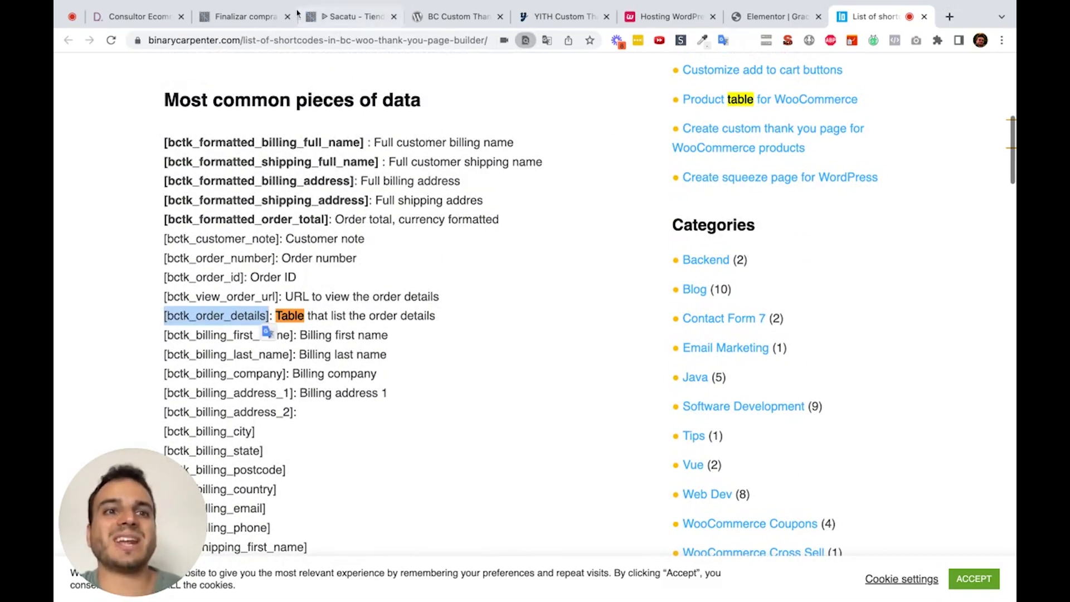
Review the order details on the default order-received page and insert [bctk_order_details] into the thank you page's Shortcode widget
click(240, 16)
scroll(207, 341, down, 5)
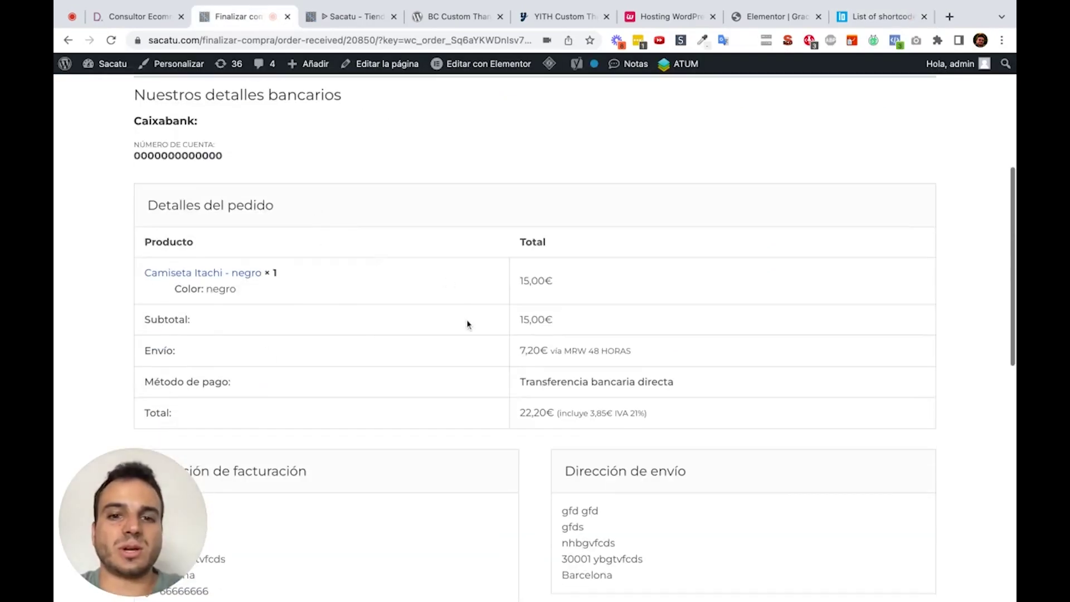
click(881, 16)
click(788, 18)
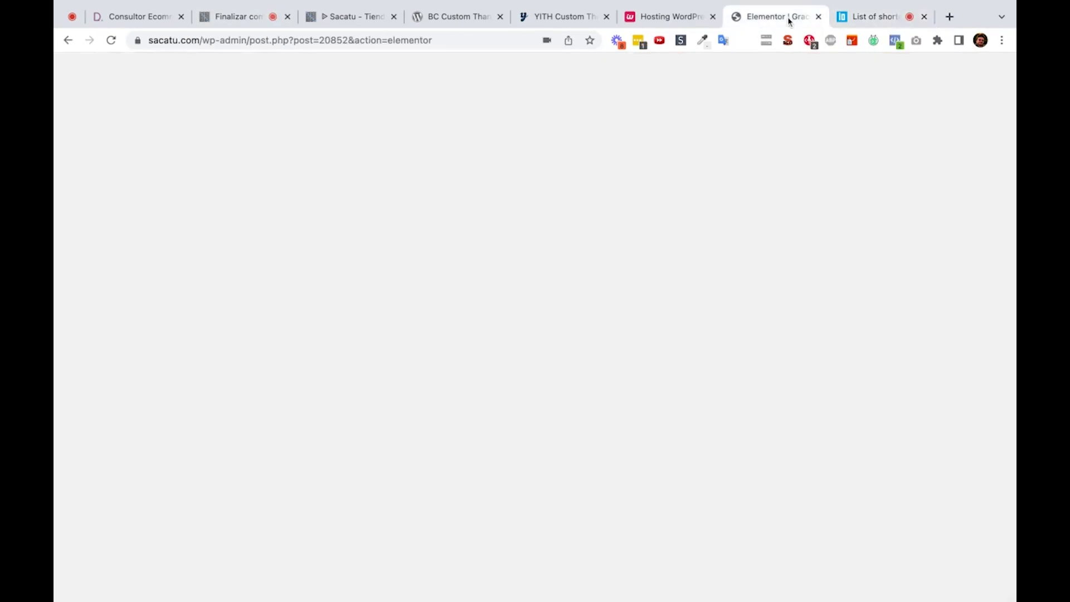
key(ctrl+v)
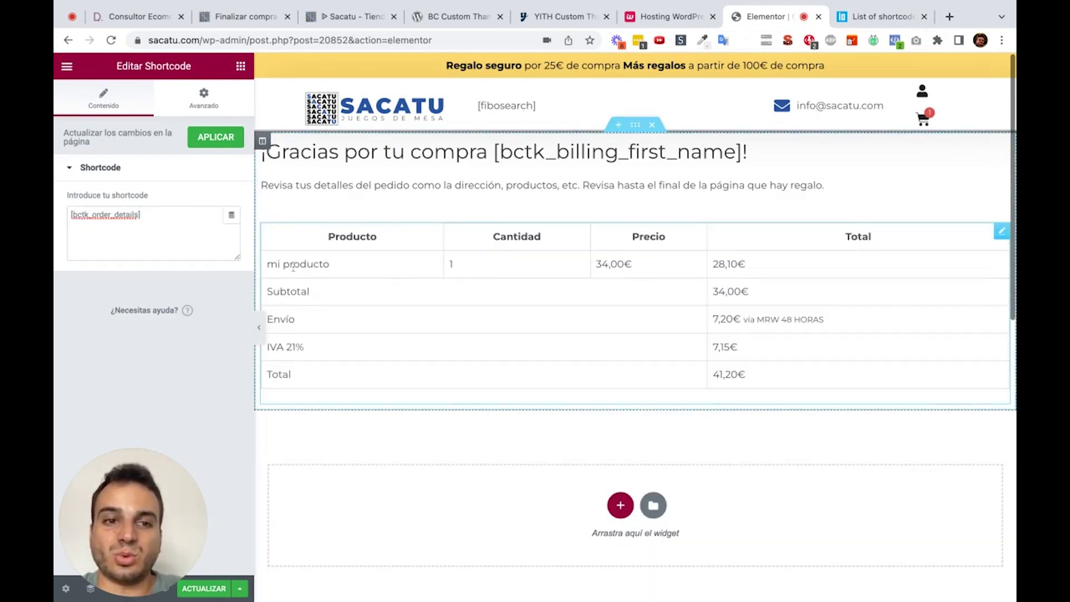
Add a new two-column section below the order details table
scroll(576, 396, down, 1)
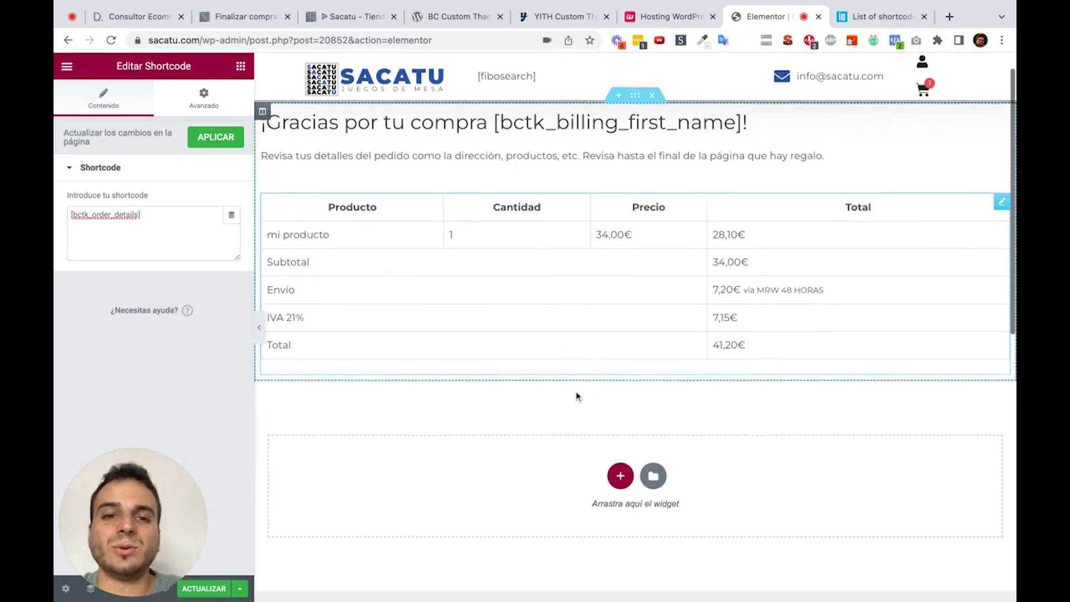
click(621, 465)
click(514, 501)
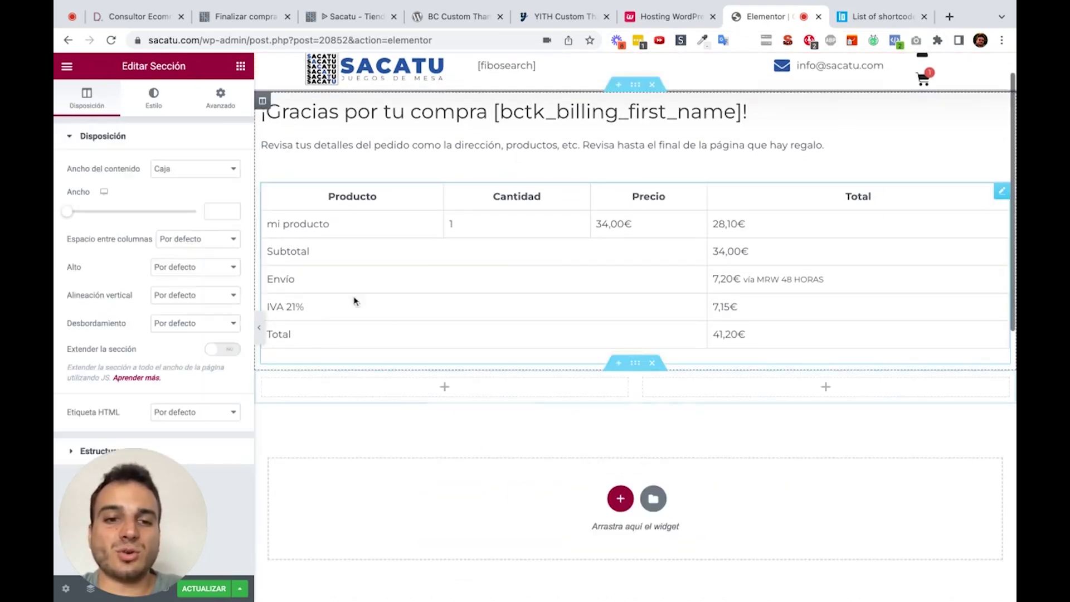
Add a heading to the new section's first column with the title "Dirección de facturación", copied from the default order-received page
click(241, 67)
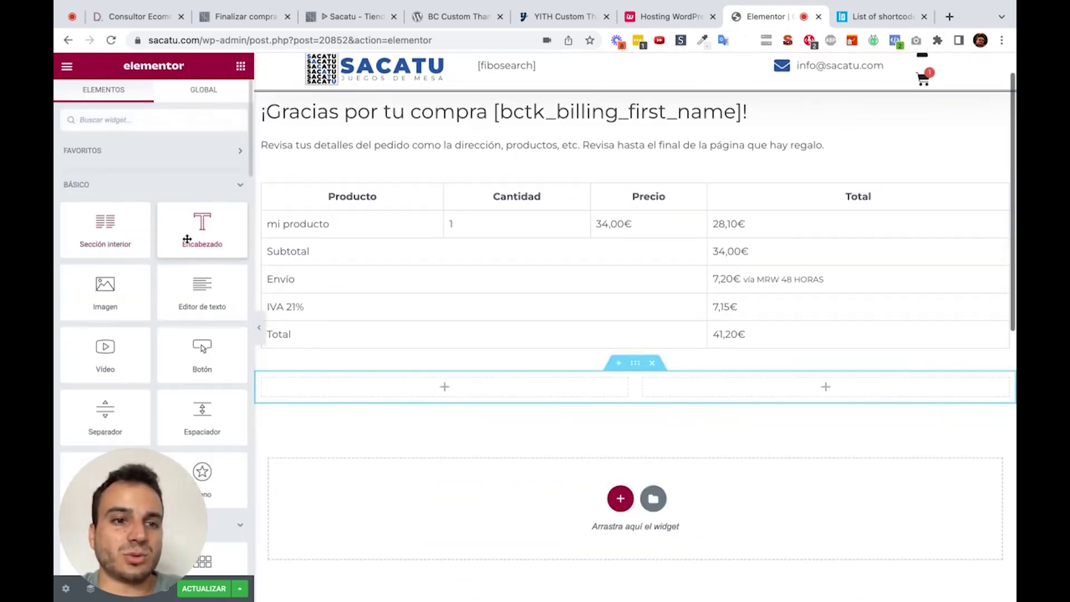
drag(186, 239, 405, 383)
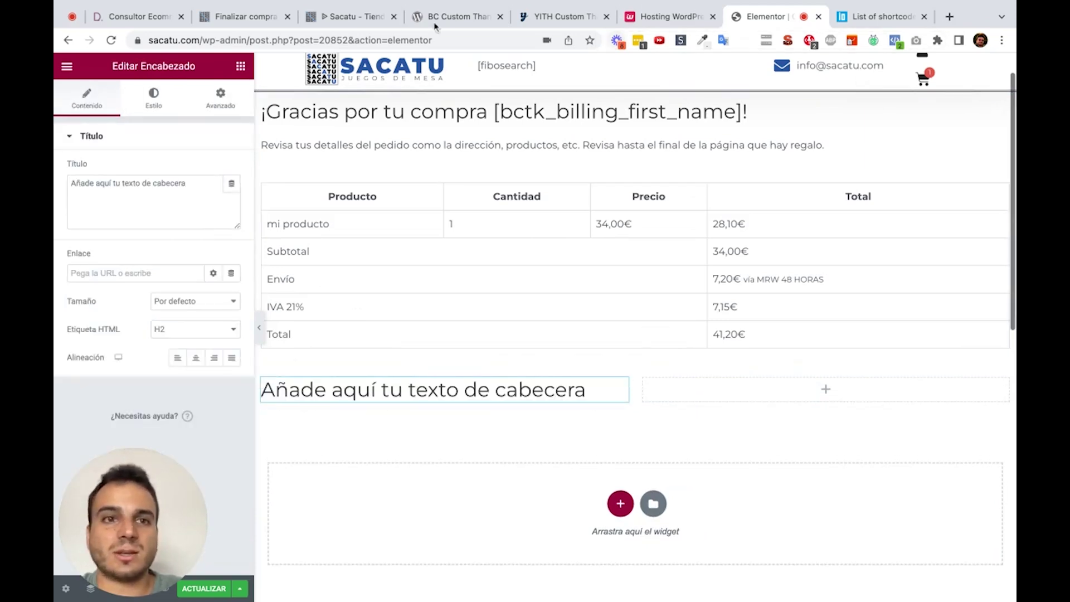
click(239, 16)
scroll(427, 314, down, 4)
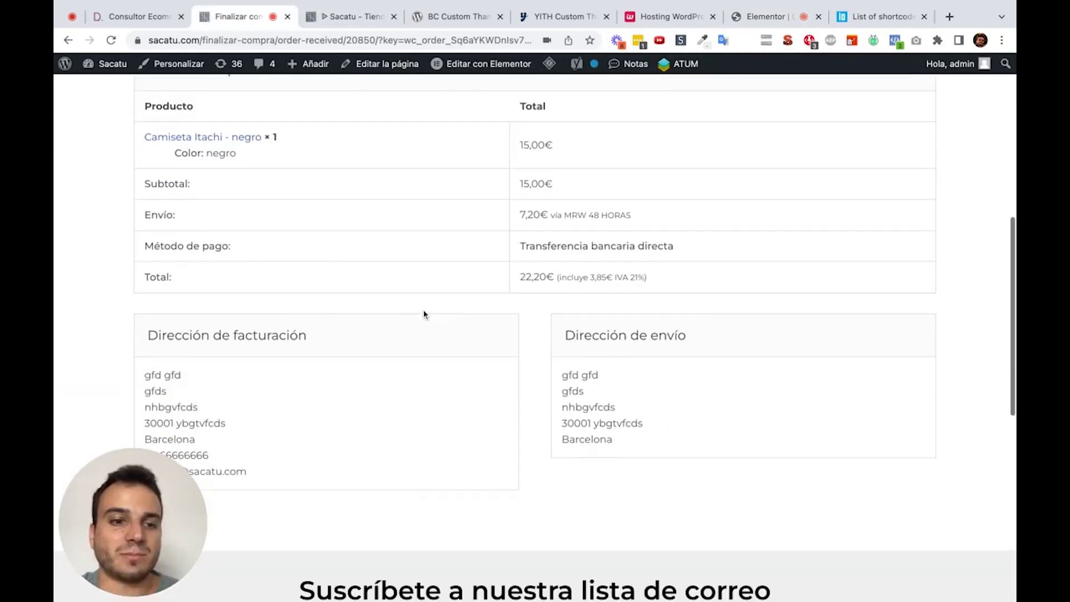
triple_click(263, 332)
key(super+c)
click(809, 12)
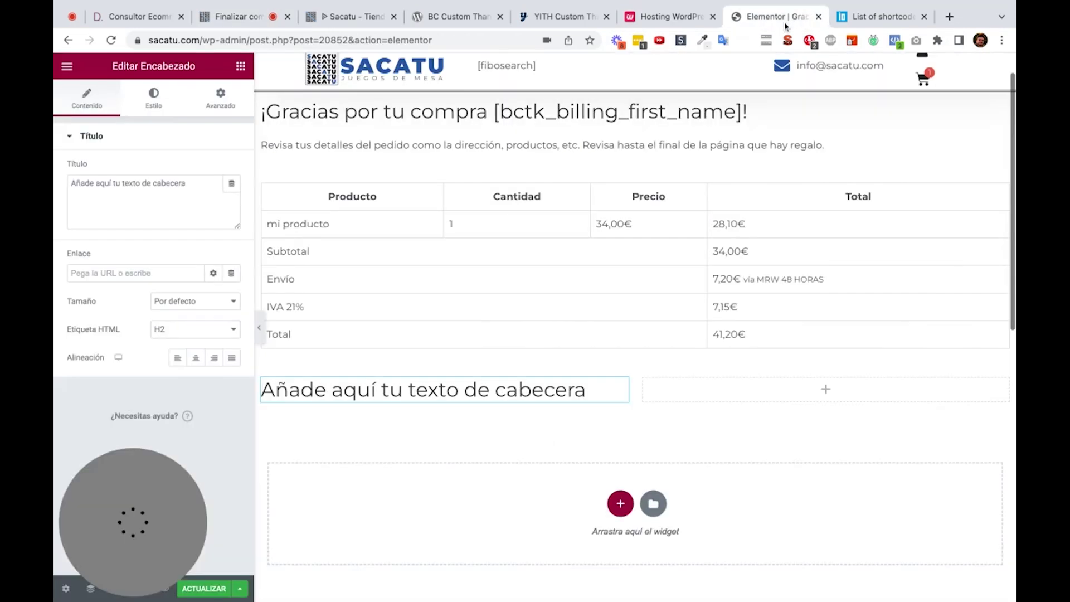
triple_click(157, 205)
key(super+v)
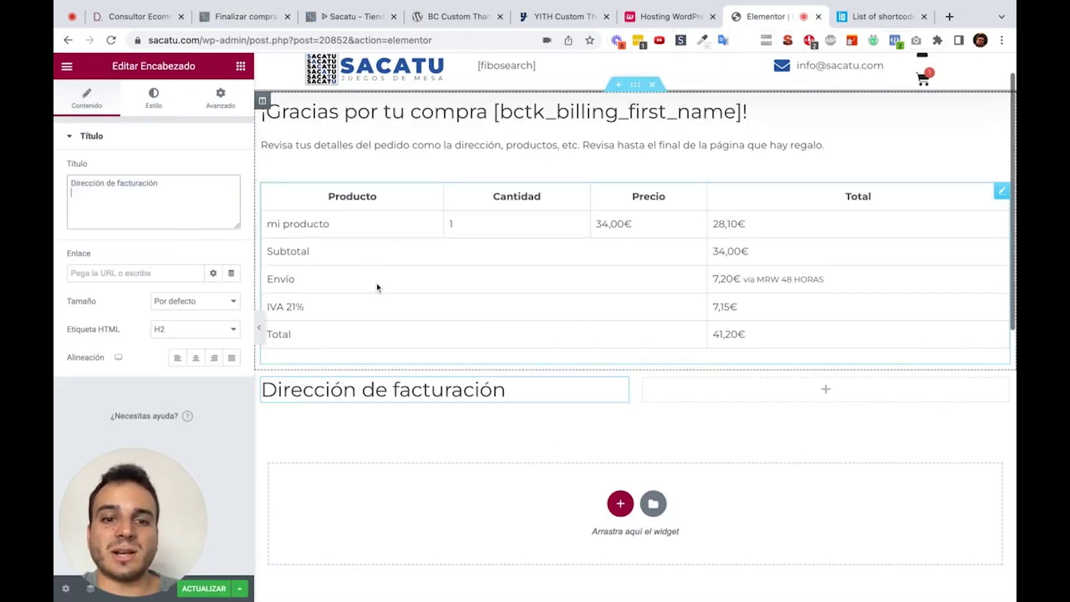
Duplicate the "Dirección de facturación" heading, move the copy to the second column and retitle it "Dirección de Envío"
right_click(616, 391)
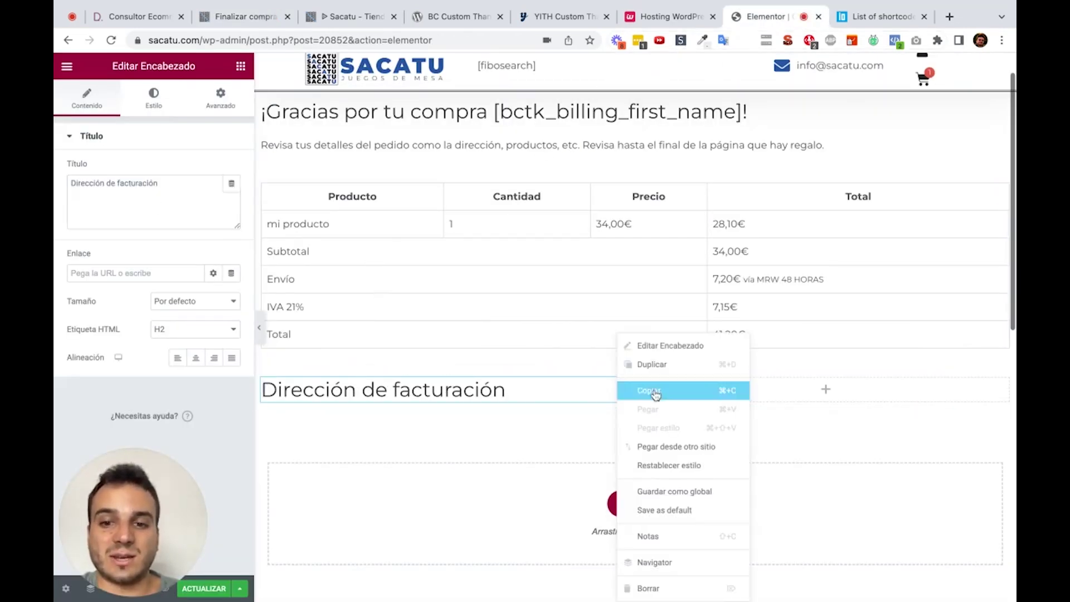
click(658, 370)
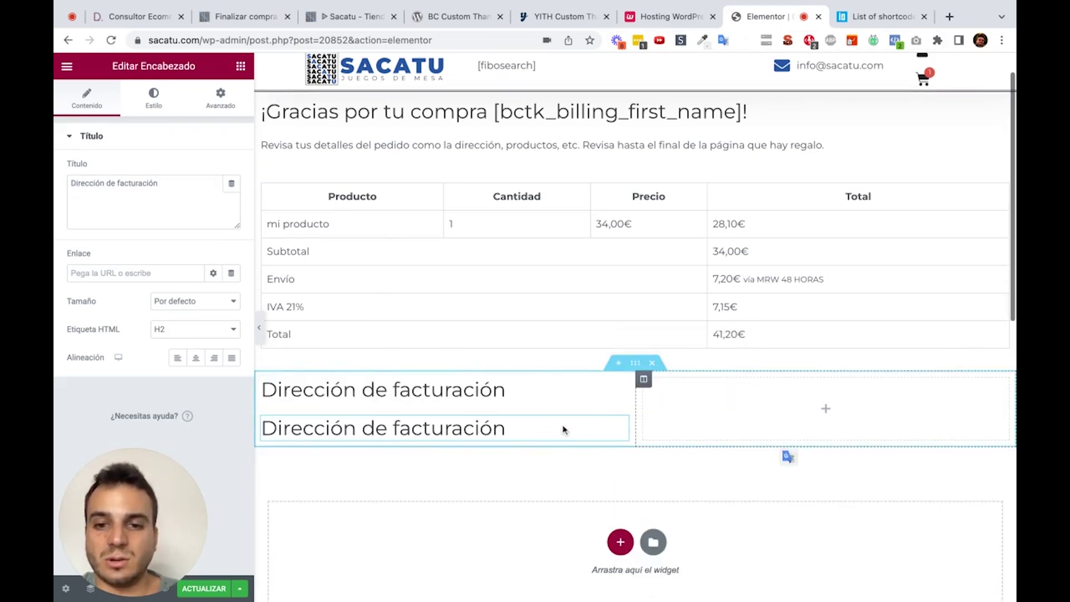
drag(564, 430, 794, 393)
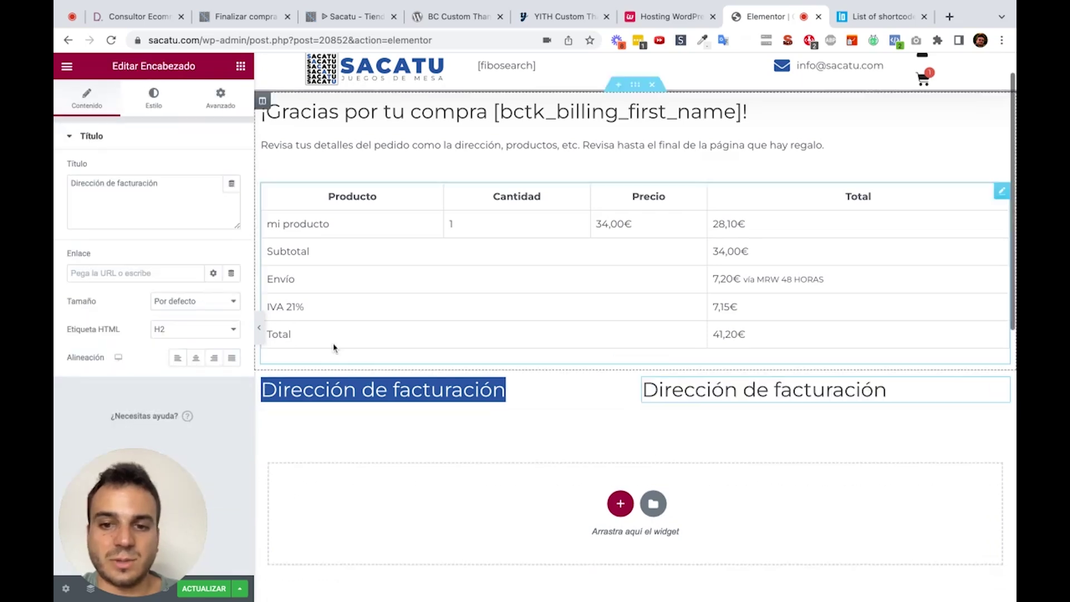
double_click(115, 183)
key(BackSpace)
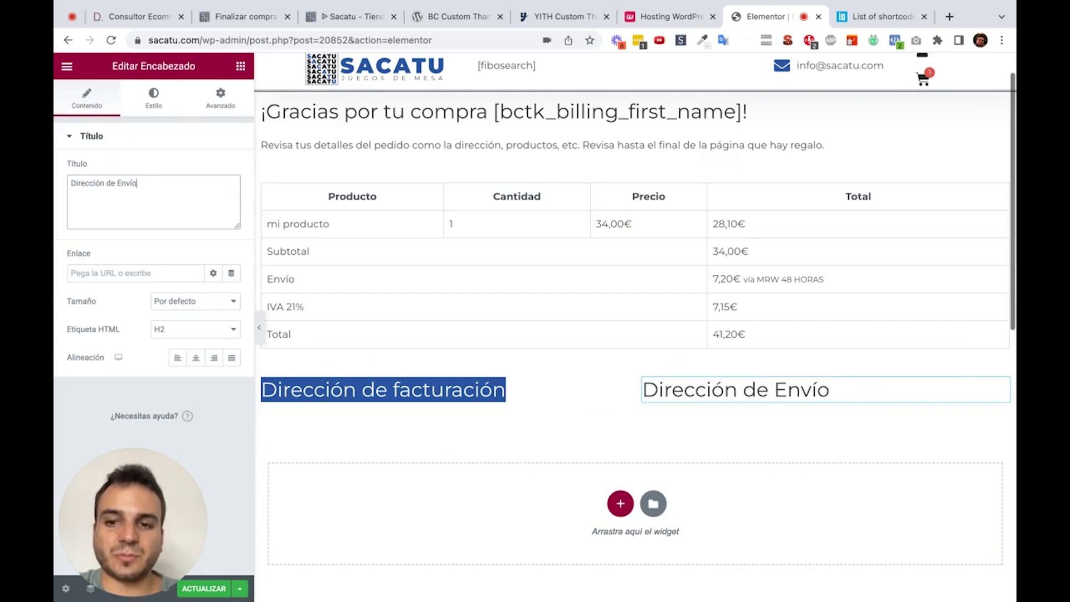
click(382, 445)
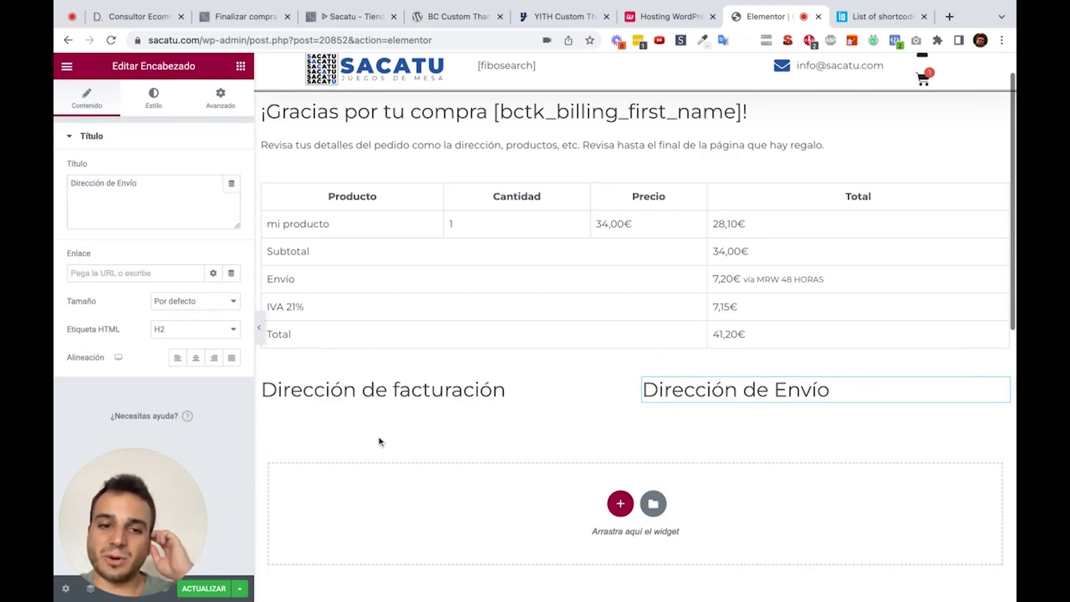
Add a text editor below the "Dirección de facturación" heading
click(240, 67)
drag(202, 290, 390, 413)
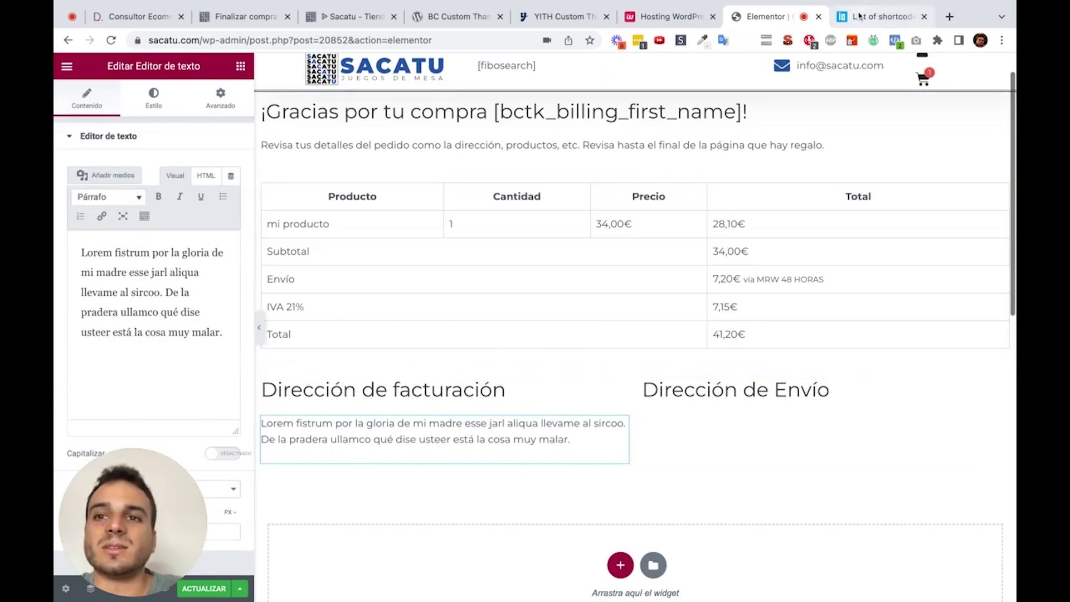